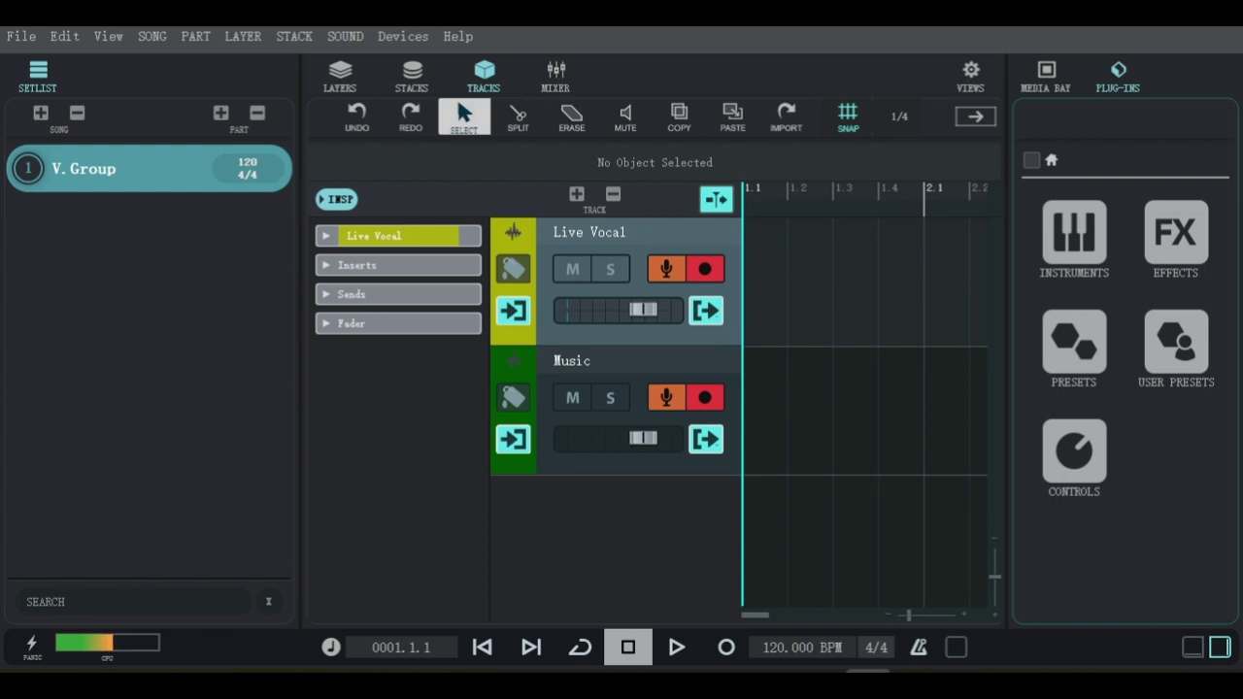
- Display the program's version and credits information, and close it
{"action": "left_click", "coordinate": [466, 39]}
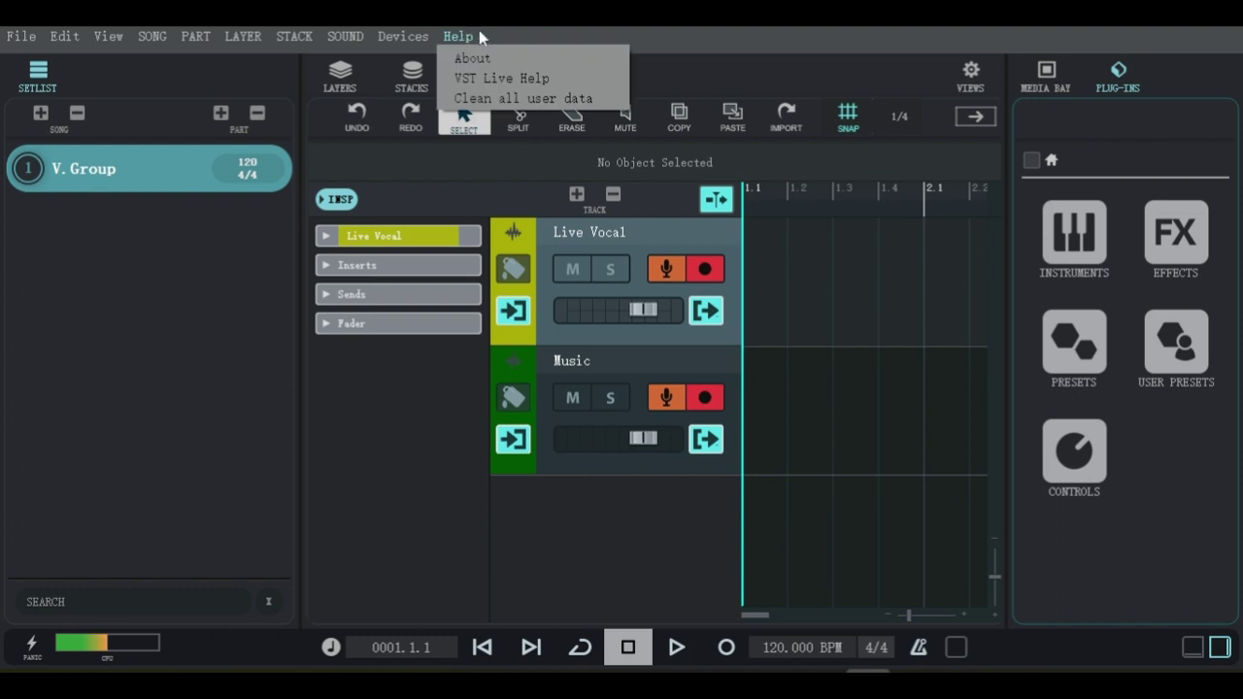
{"action": "left_click", "coordinate": [473, 59]}
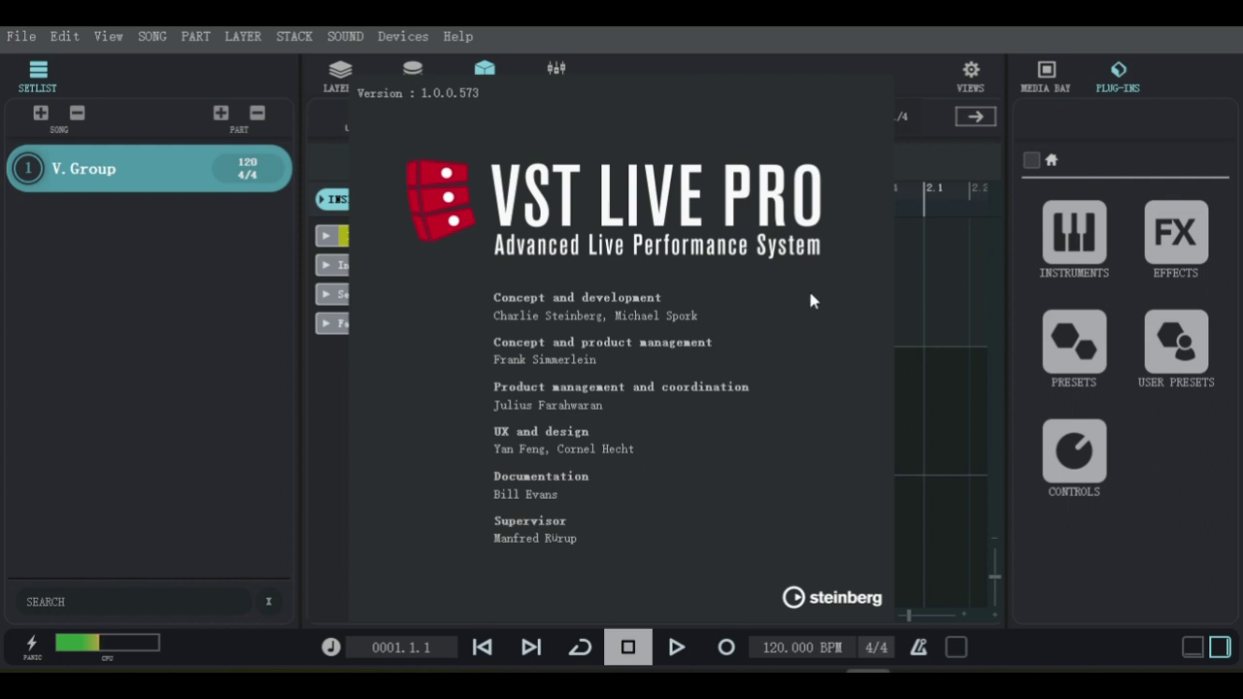
{"action": "left_click", "coordinate": [632, 329]}
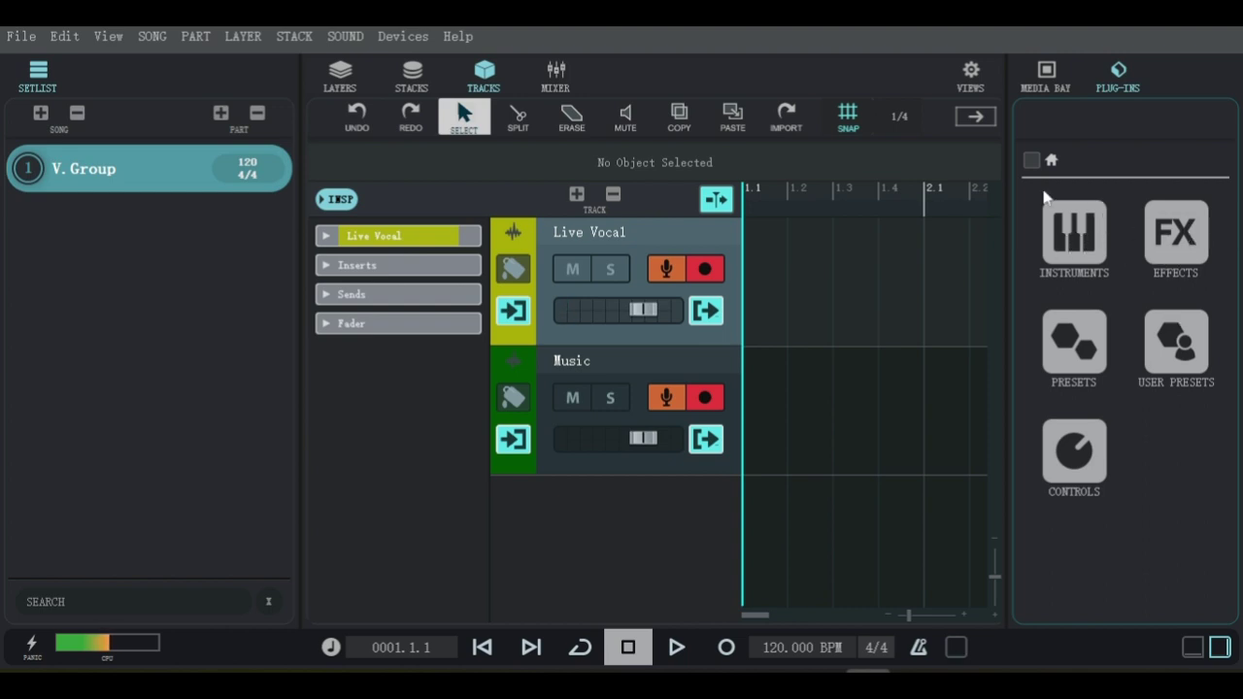
- Look at the media bay categories and the mixer channels, and return to the plug-in categories and the track view
{"action": "left_click", "coordinate": [1049, 86]}
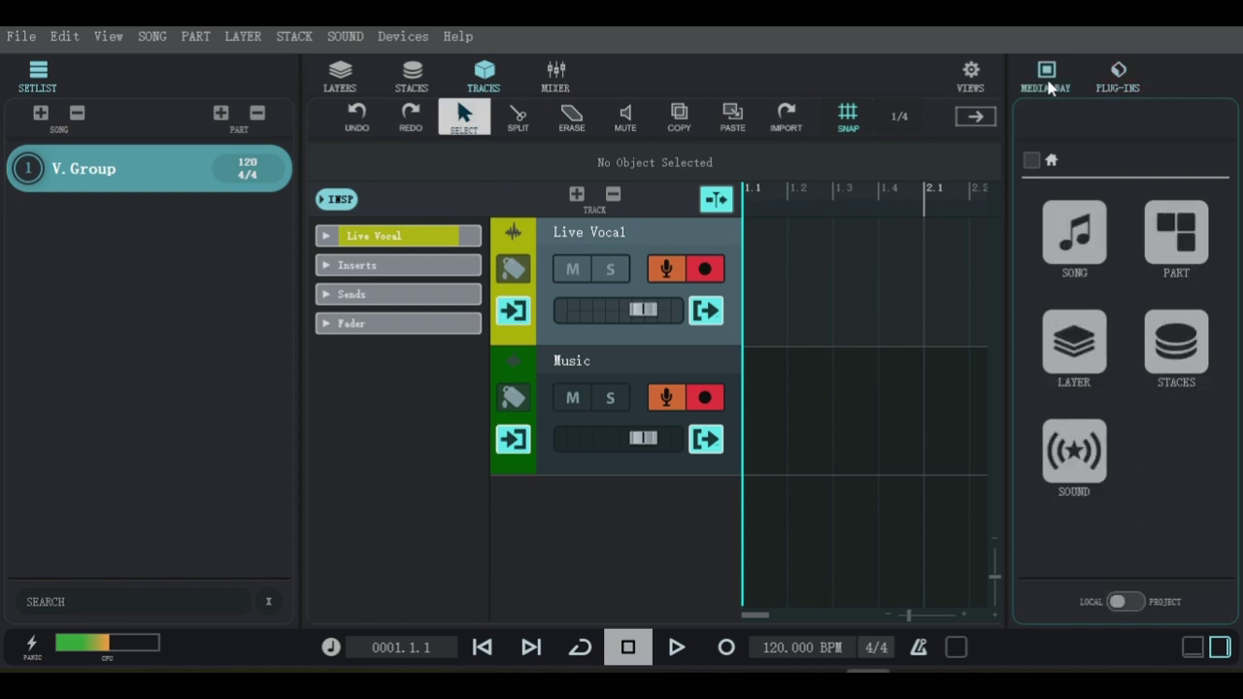
{"action": "left_click", "coordinate": [1129, 81]}
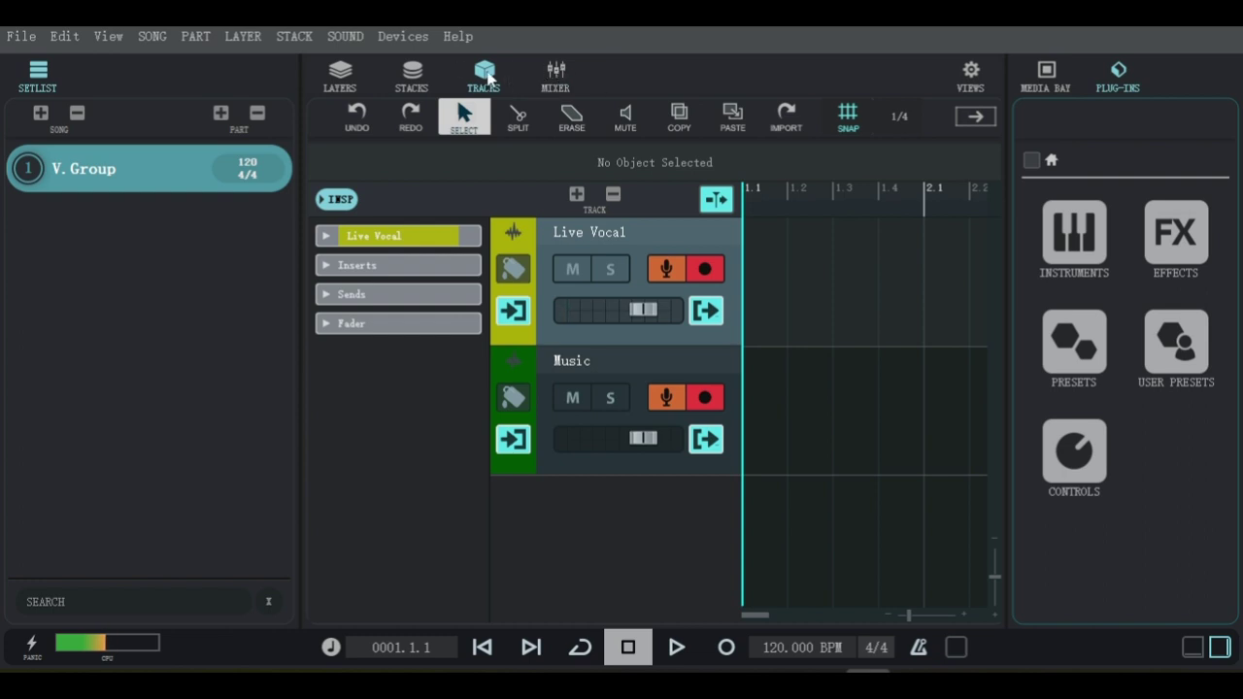
{"action": "left_click", "coordinate": [556, 77]}
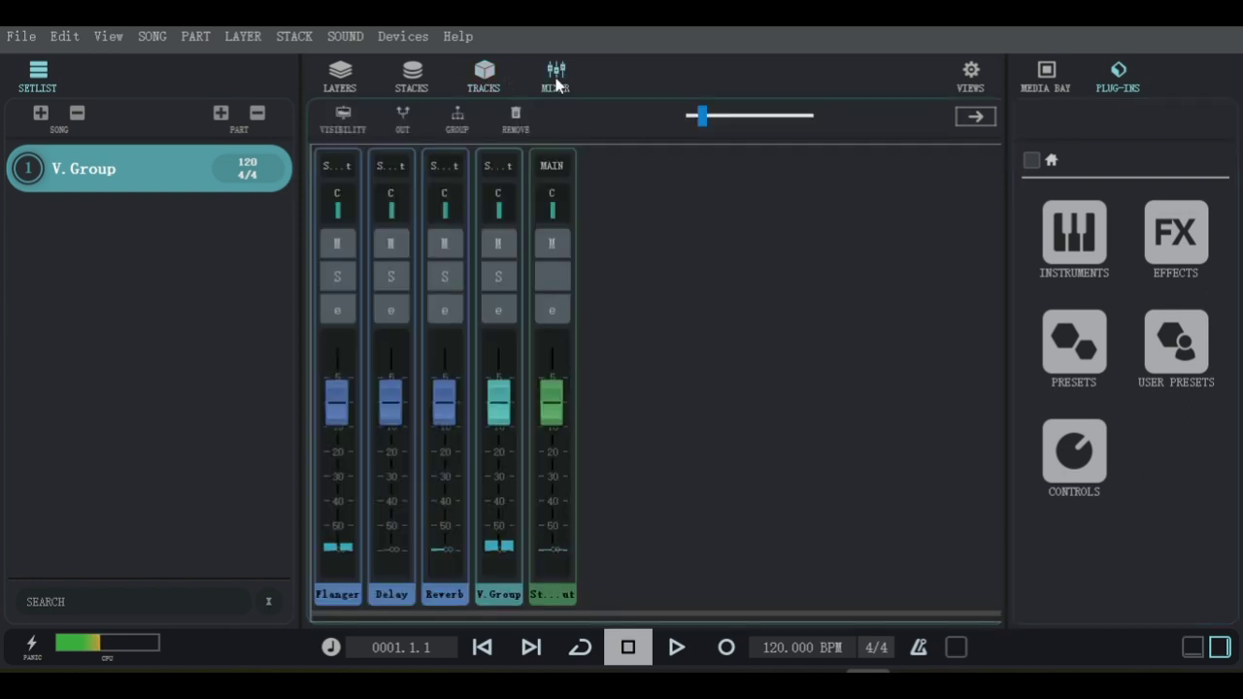
{"action": "left_click", "coordinate": [484, 78]}
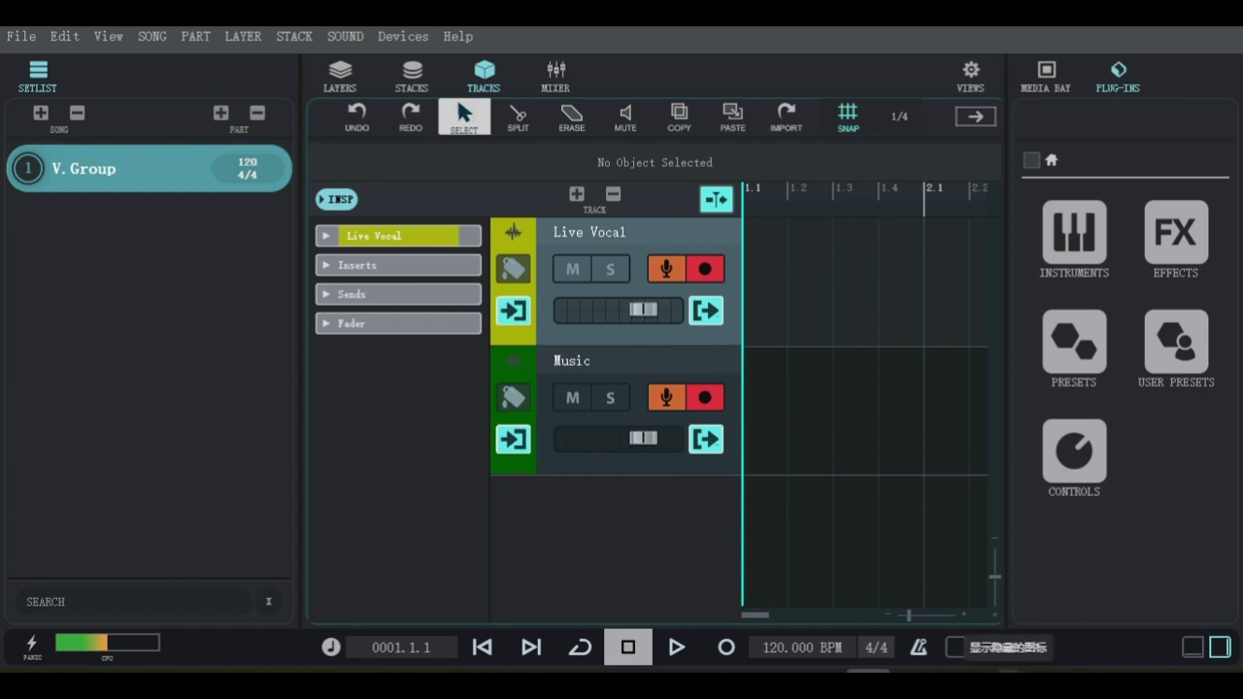
- Switch to ASIO Link Pro to examine the audio routing between speakers, driver and host, and close its window
{"action": "left_click", "coordinate": [956, 647]}
{"action": "left_click", "coordinate": [1046, 645]}
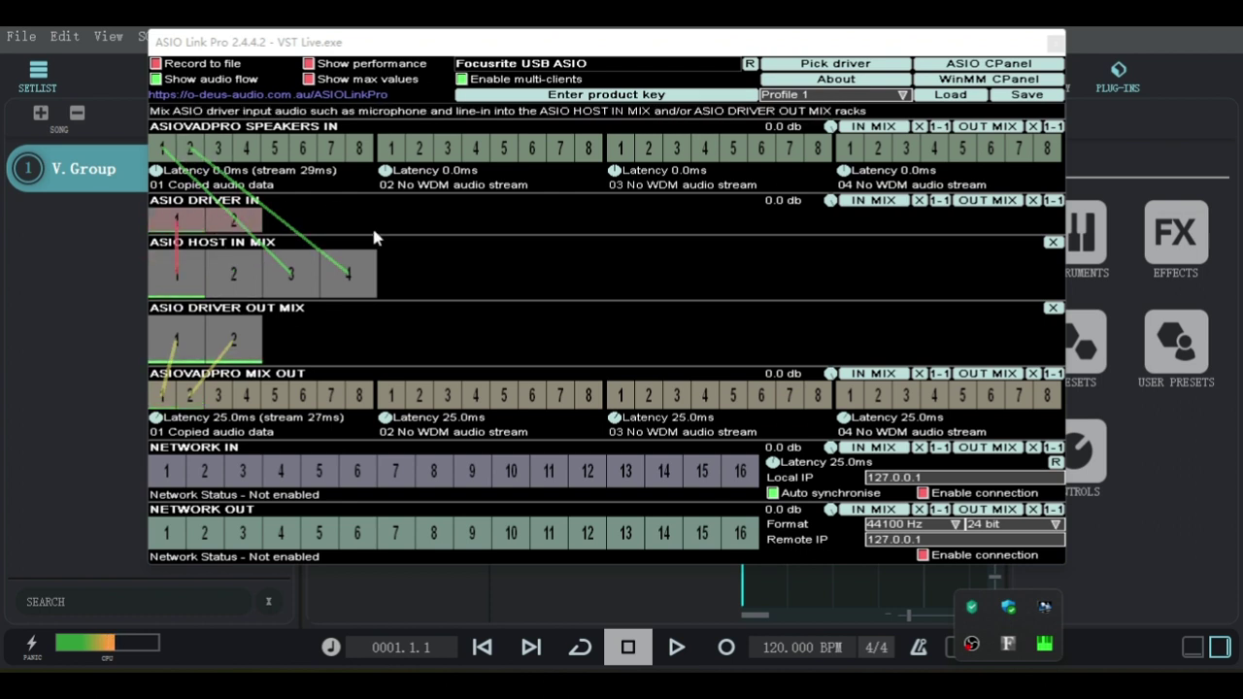
{"action": "left_click", "coordinate": [1056, 43]}
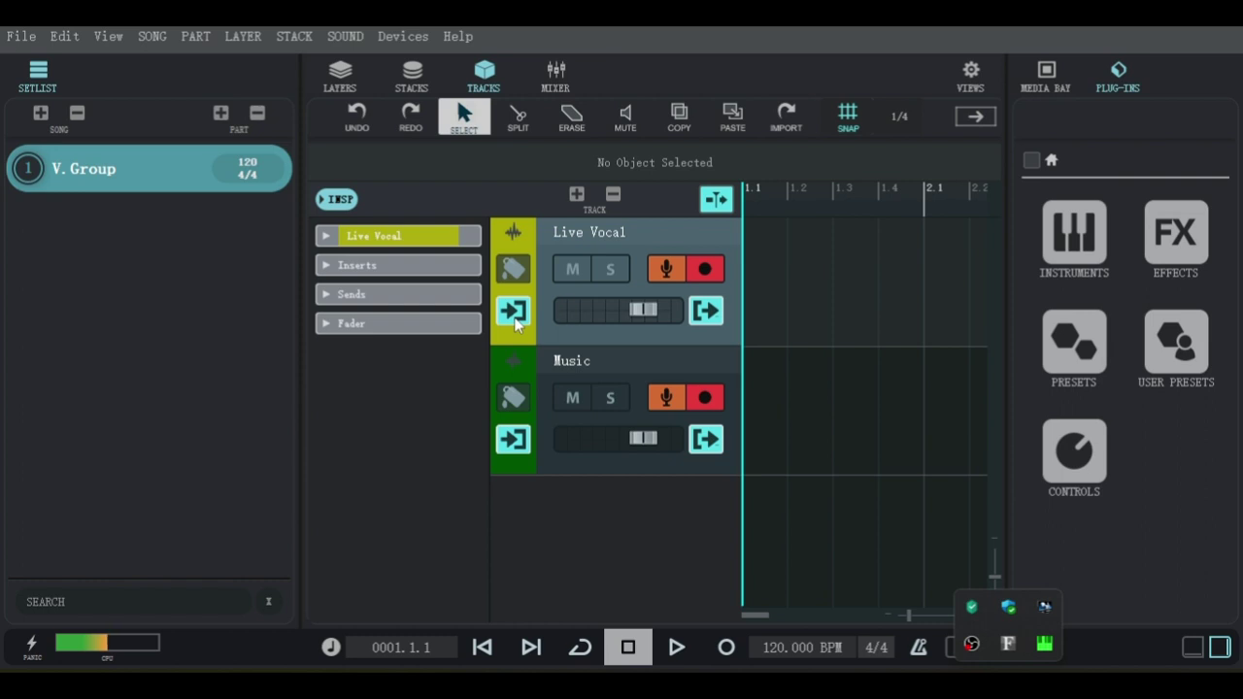
- Choose Input 1 as the audio input of the Live Vocal track
{"action": "left_click", "coordinate": [327, 237]}
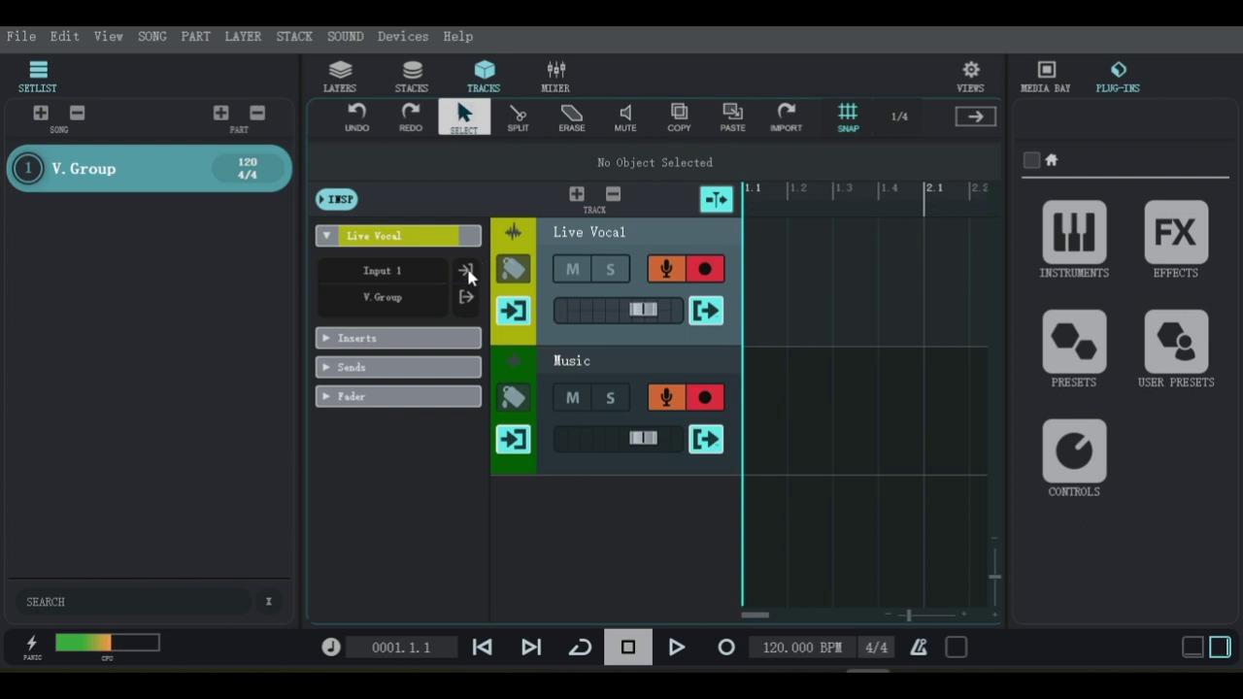
{"action": "left_click", "coordinate": [384, 274]}
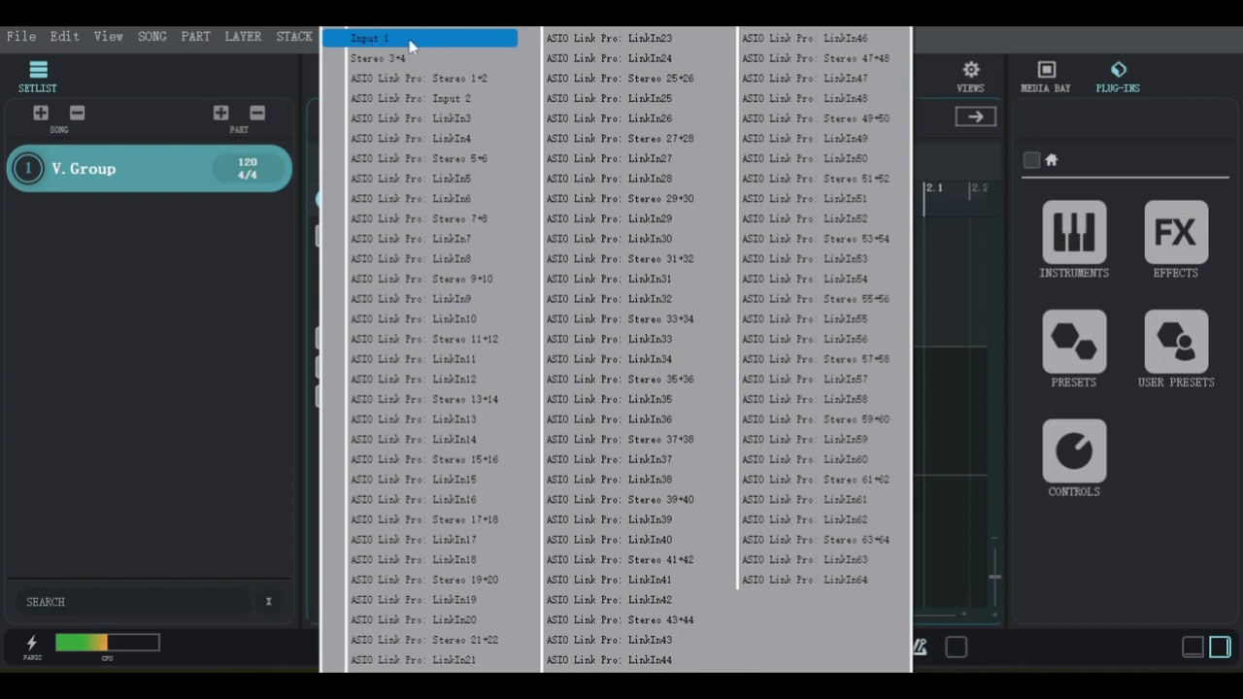
{"action": "left_click", "coordinate": [433, 38]}
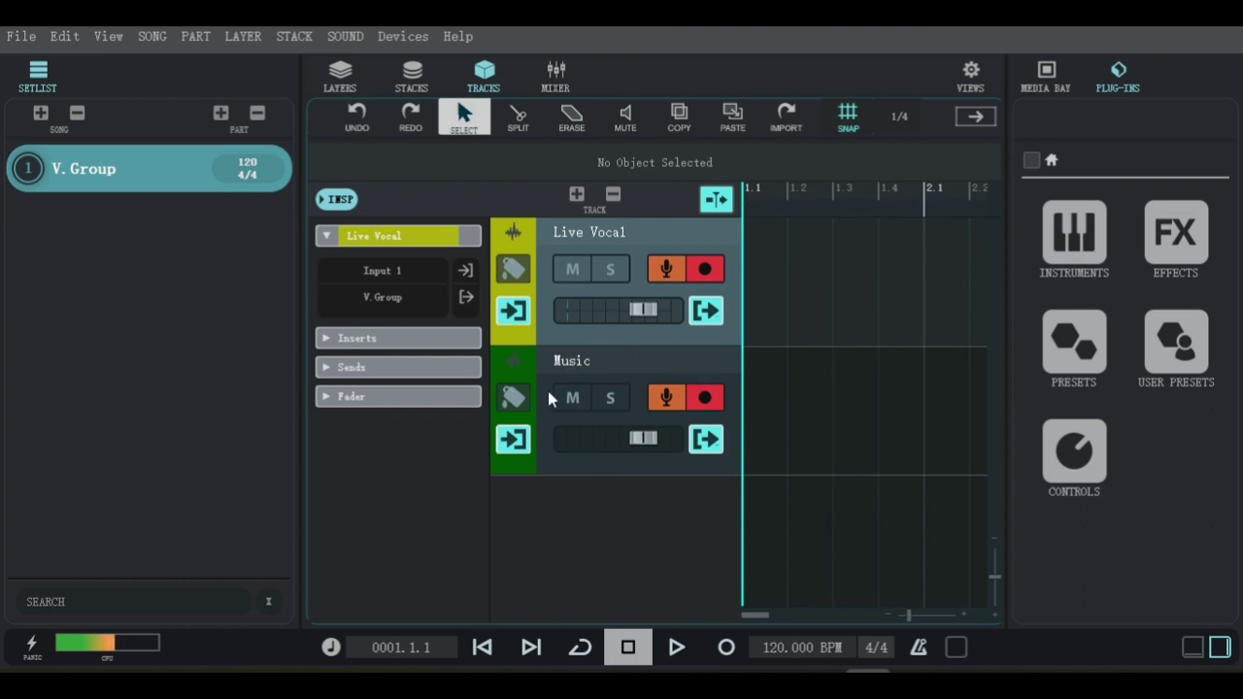
{"action": "left_click", "coordinate": [329, 236]}
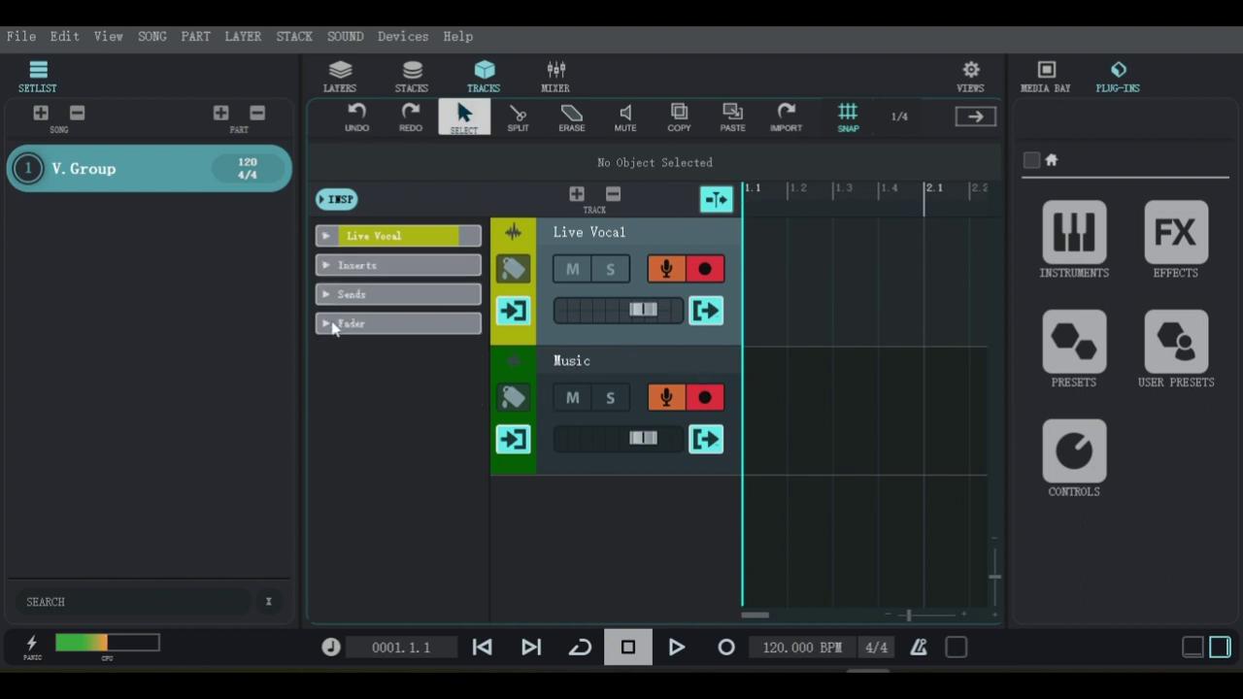
- Examine the Music track's insert effects, its input and output routing, and the list of available input sources
{"action": "left_click", "coordinate": [588, 366]}
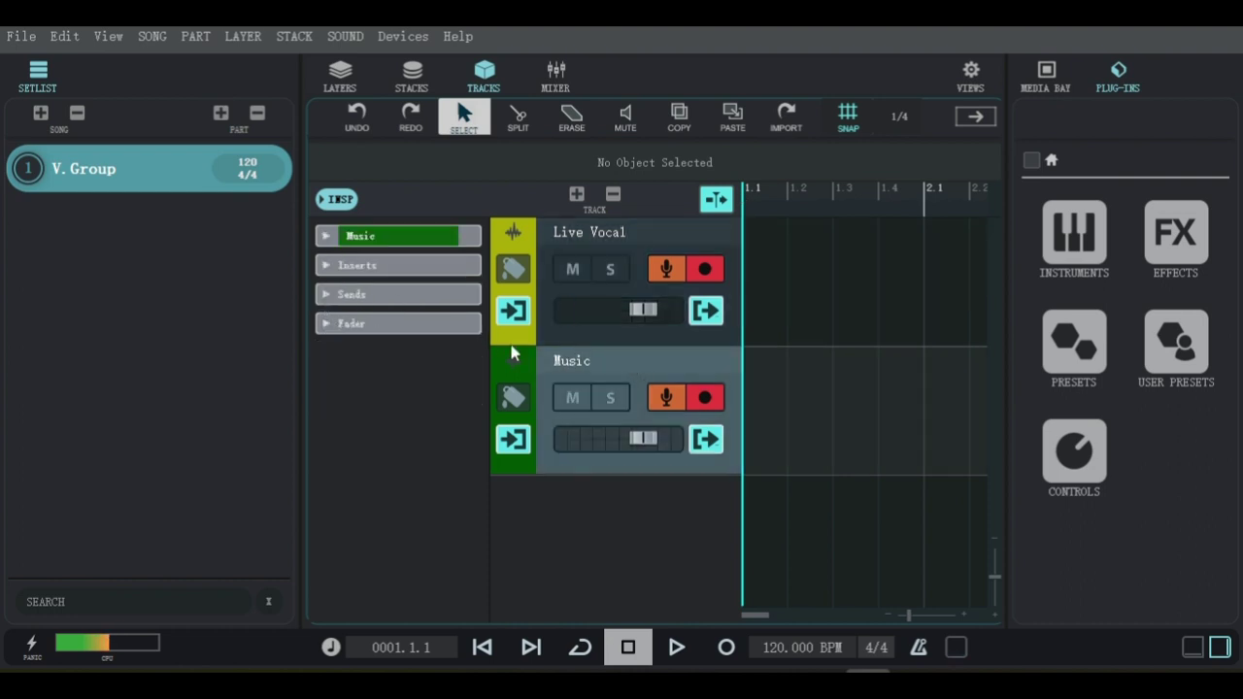
{"action": "left_click", "coordinate": [330, 268]}
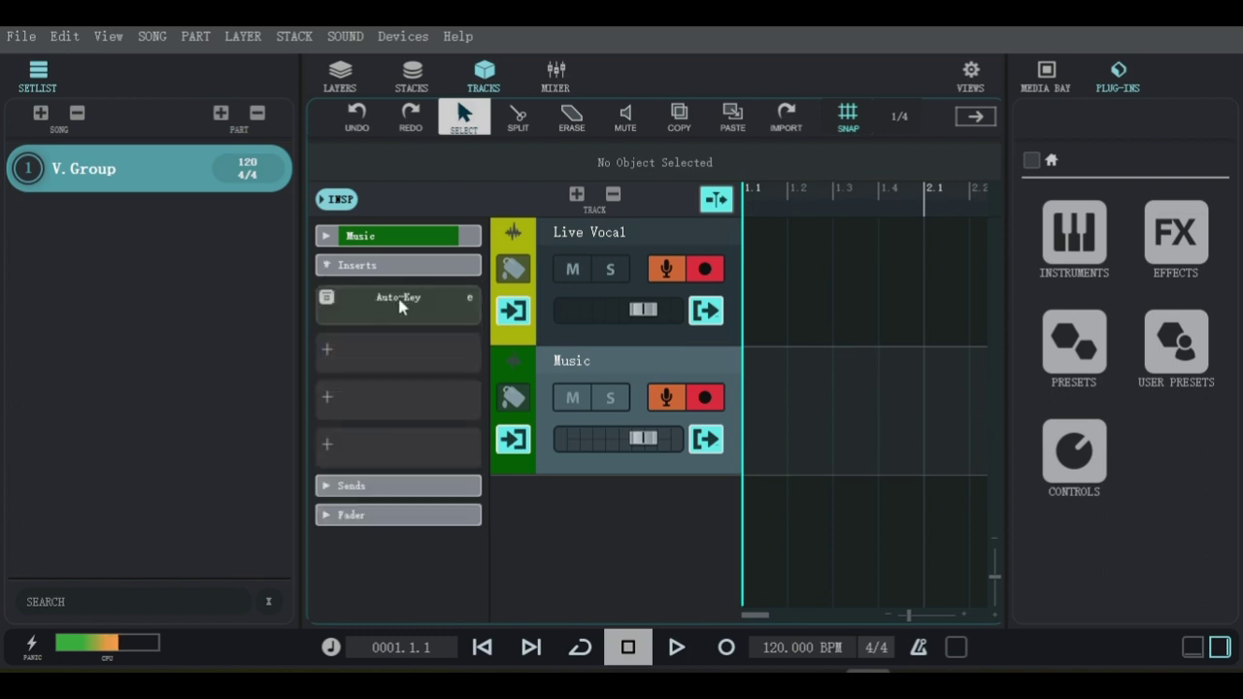
{"action": "left_click", "coordinate": [331, 270]}
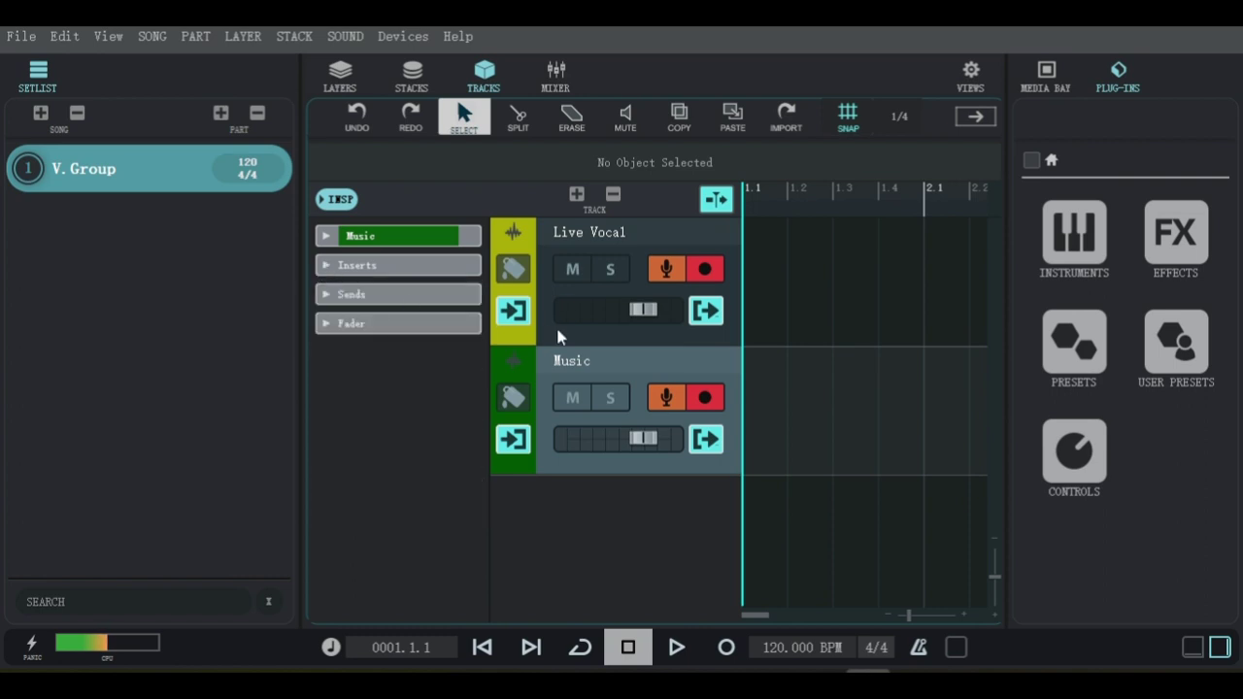
{"action": "left_click", "coordinate": [336, 243]}
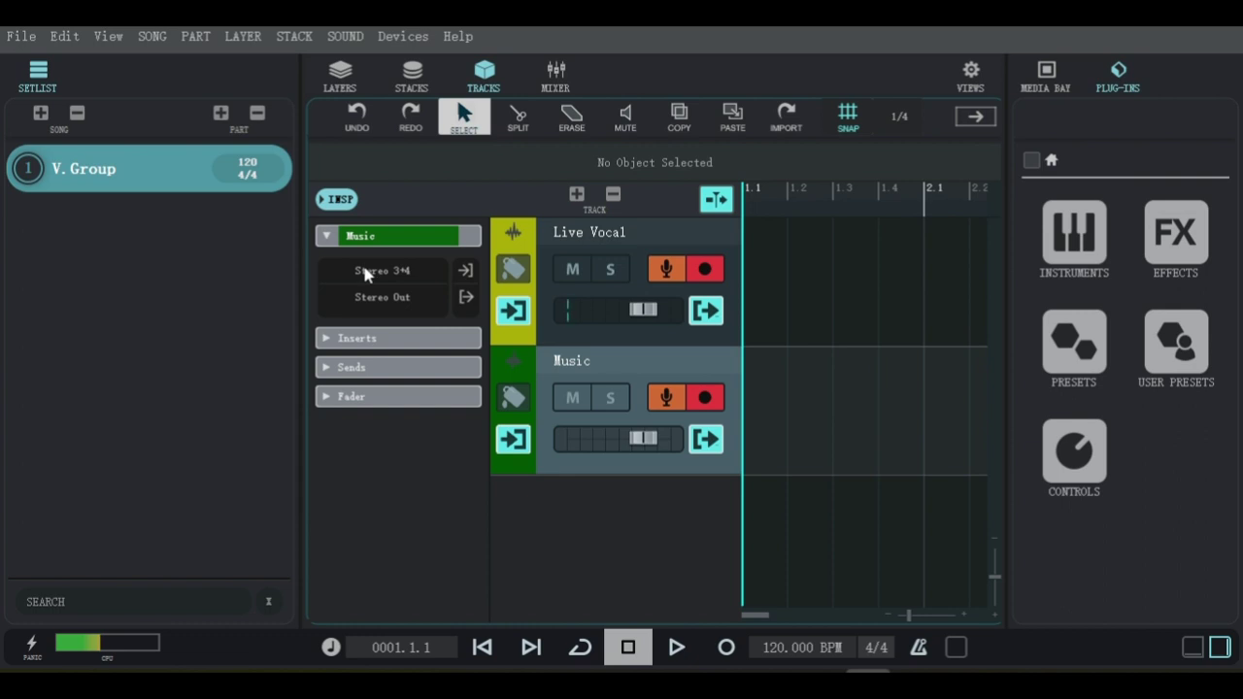
{"action": "left_click", "coordinate": [361, 275]}
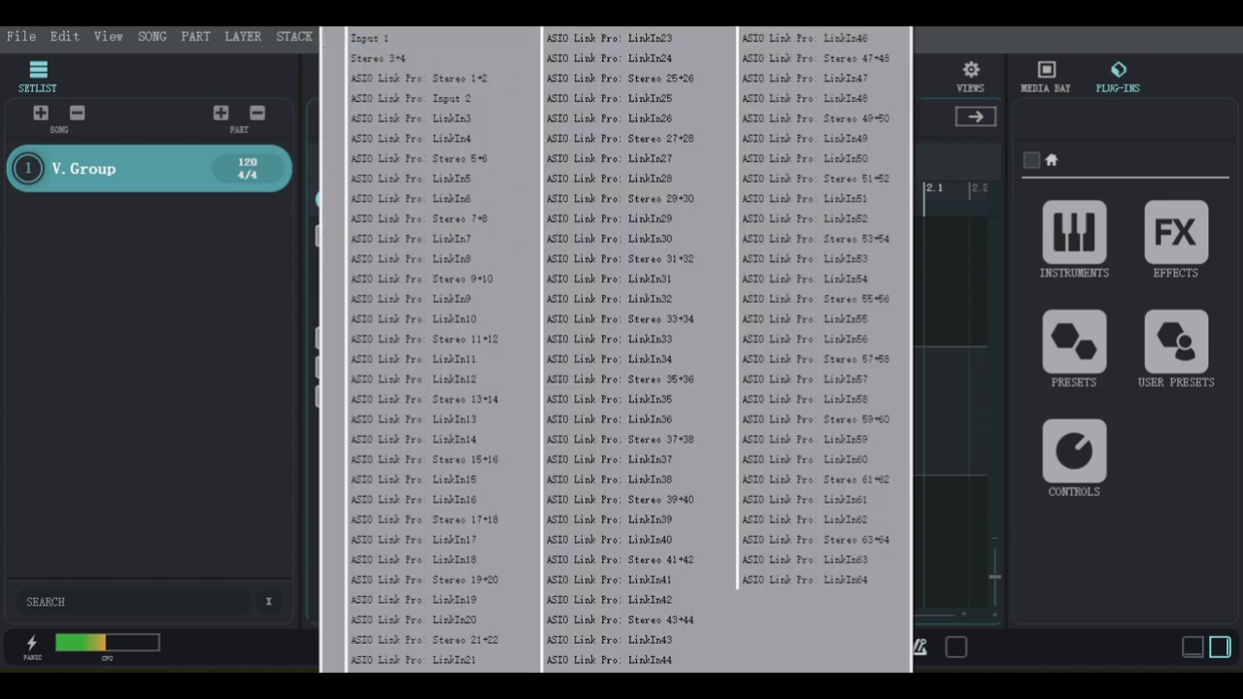
{"action": "key", "text": "Escape"}
{"action": "left_click", "coordinate": [326, 236]}
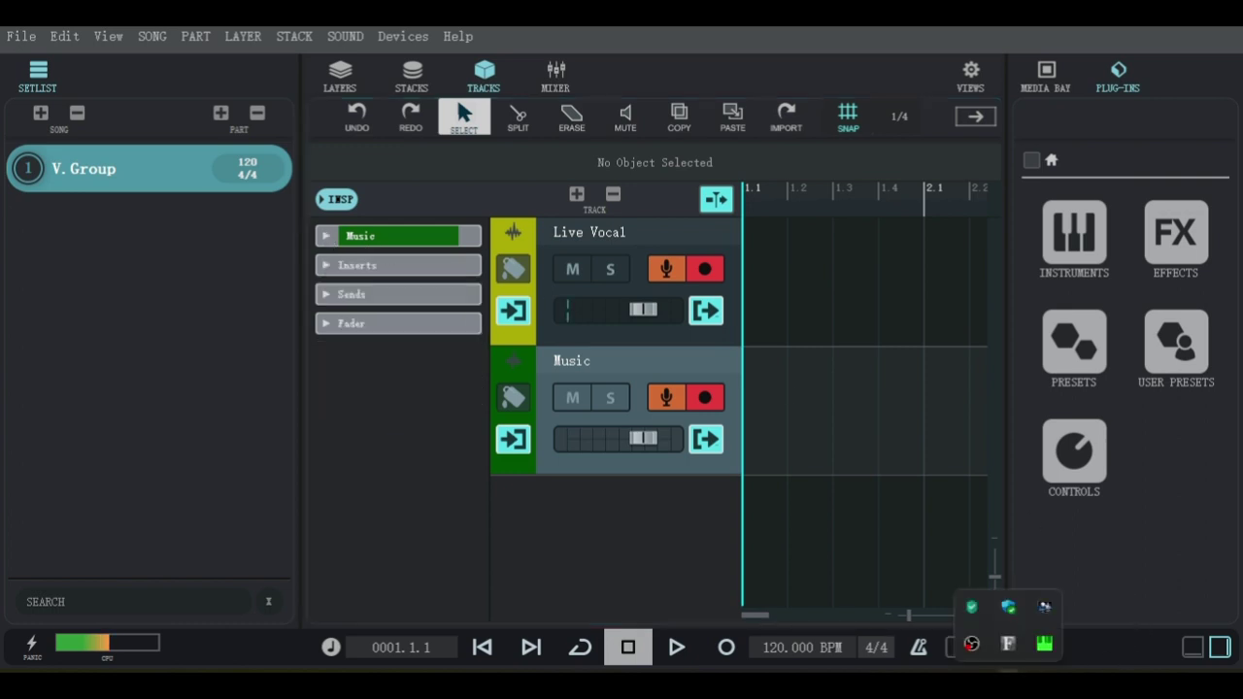
- Switch back to ASIO Link Pro to review which channels feed the host input mix, and close its window
{"action": "left_click", "coordinate": [1040, 639]}
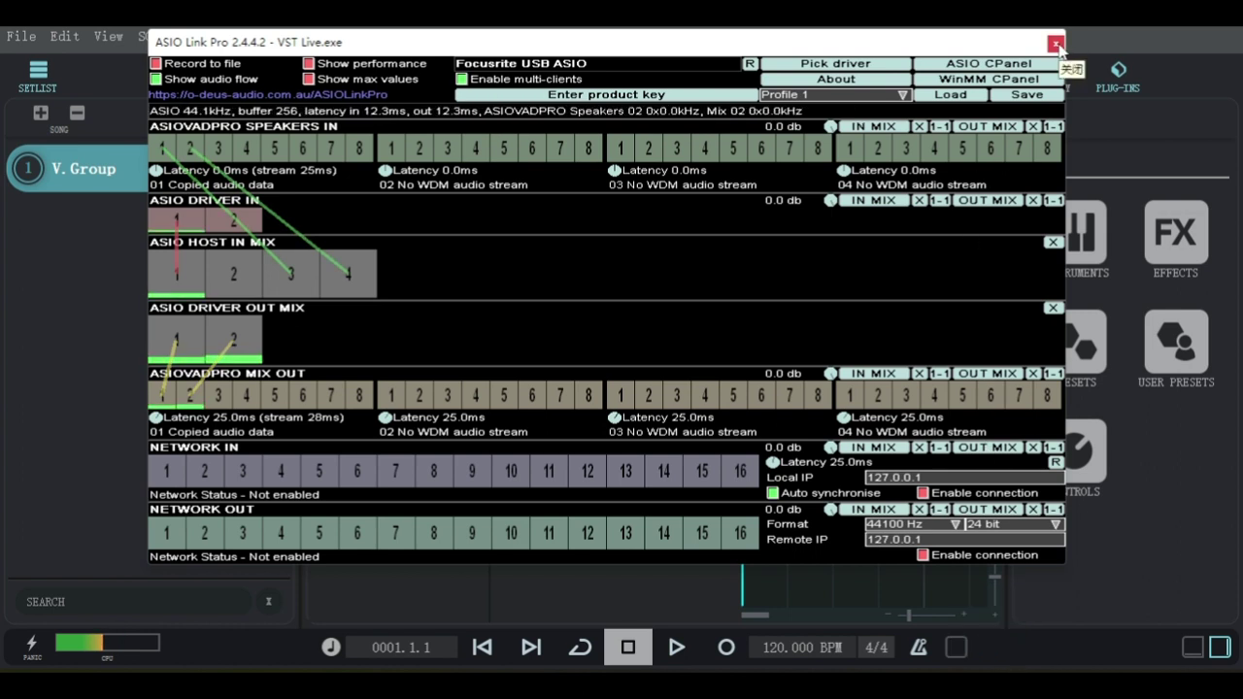
{"action": "left_click", "coordinate": [1057, 44]}
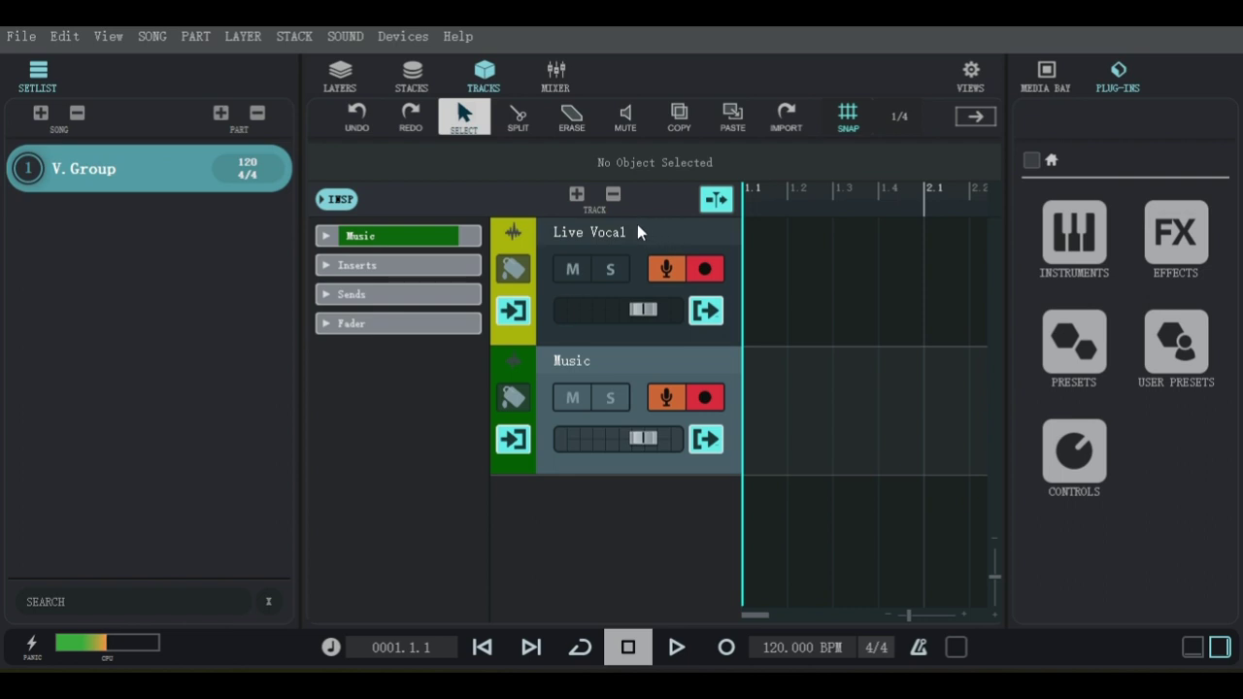
- Select the Live Vocal track and the Music track in turn, and check the Music track's inserts
{"action": "left_click", "coordinate": [662, 233]}
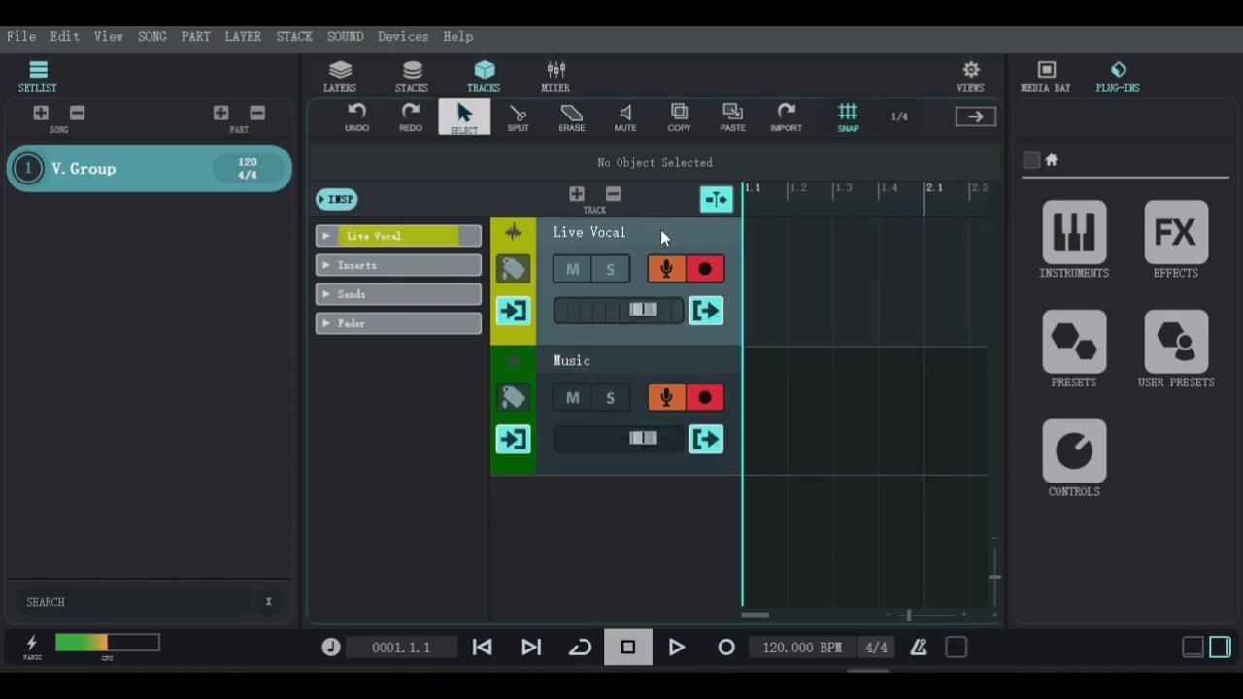
{"action": "left_click", "coordinate": [640, 360]}
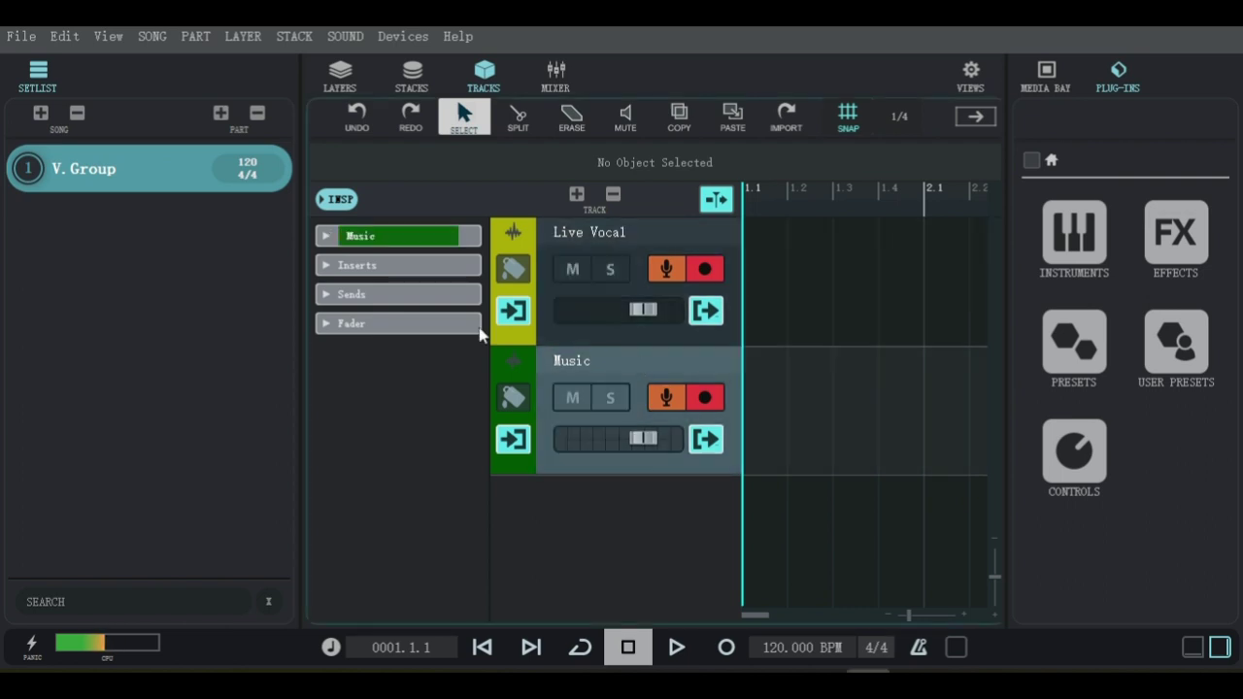
{"action": "left_click", "coordinate": [327, 266]}
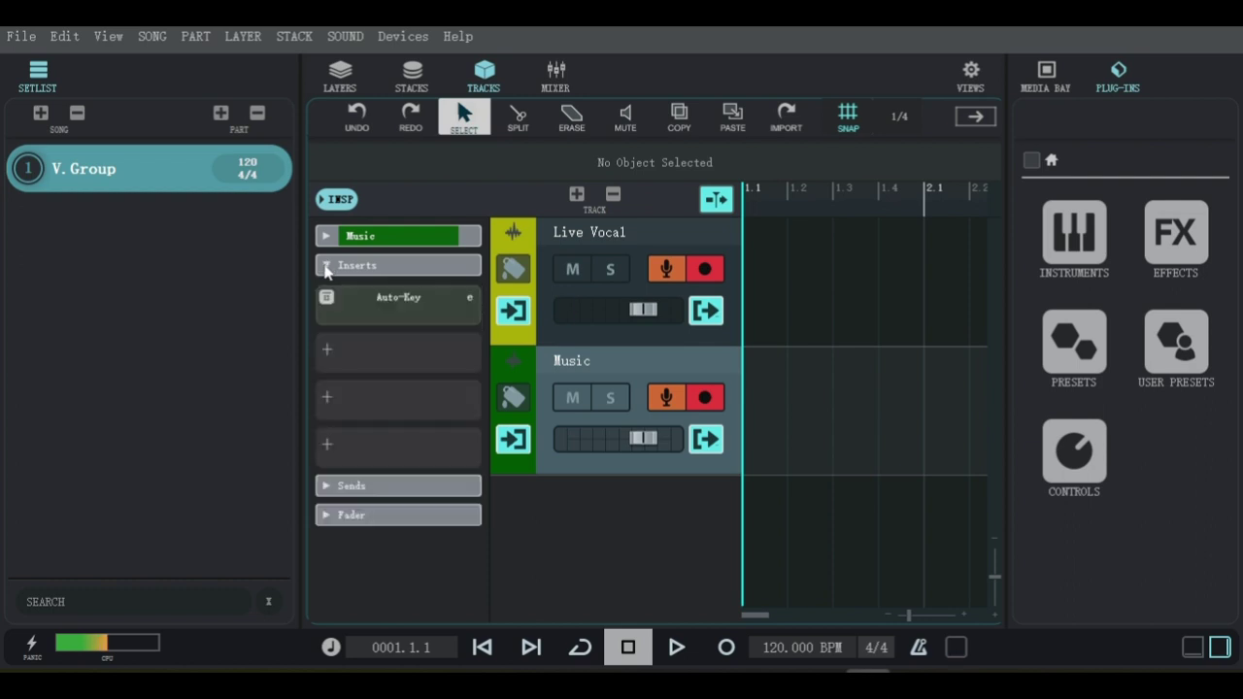
{"action": "left_click", "coordinate": [326, 264]}
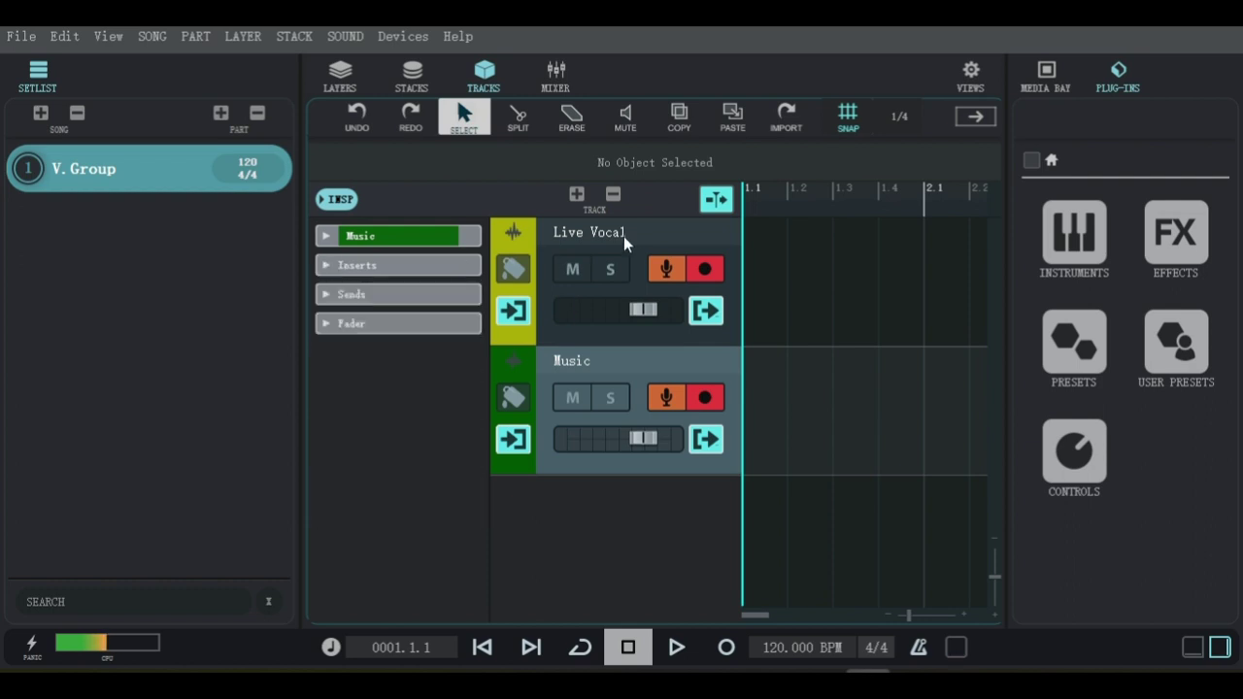
- Examine the RX 9 Voice De-noise insert on the Live Vocal track, switching its bypass on and off to compare the sound
{"action": "left_click", "coordinate": [703, 239]}
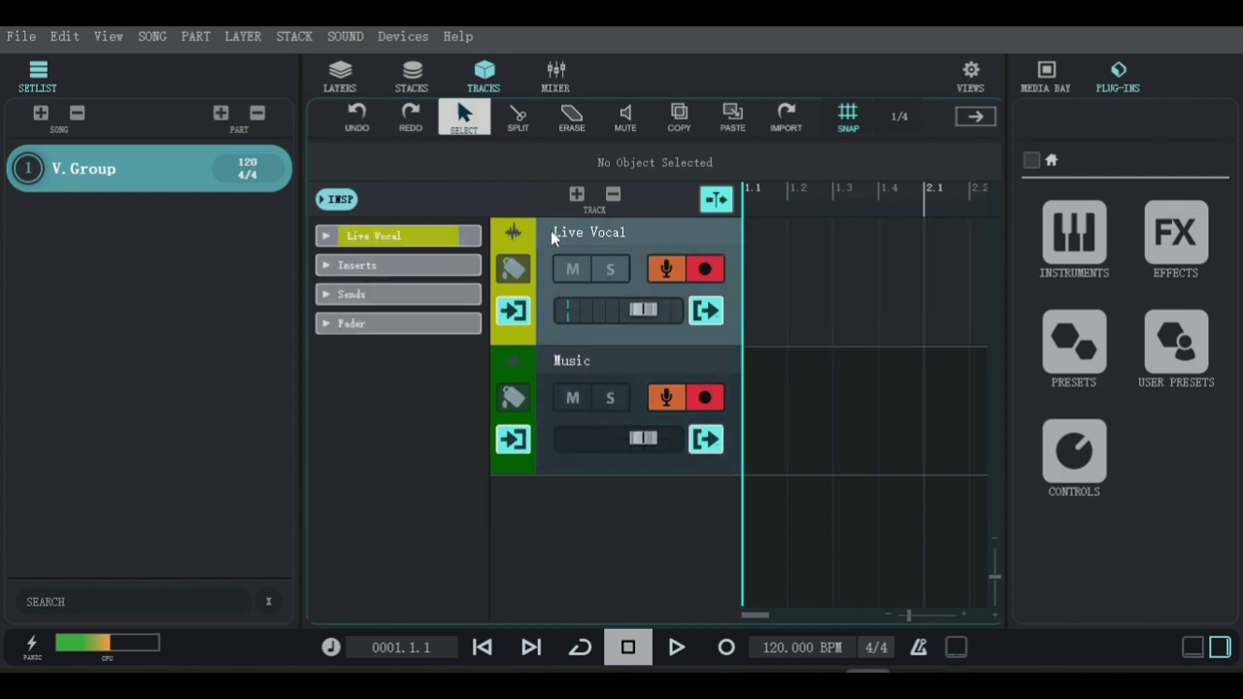
{"action": "left_click", "coordinate": [329, 266]}
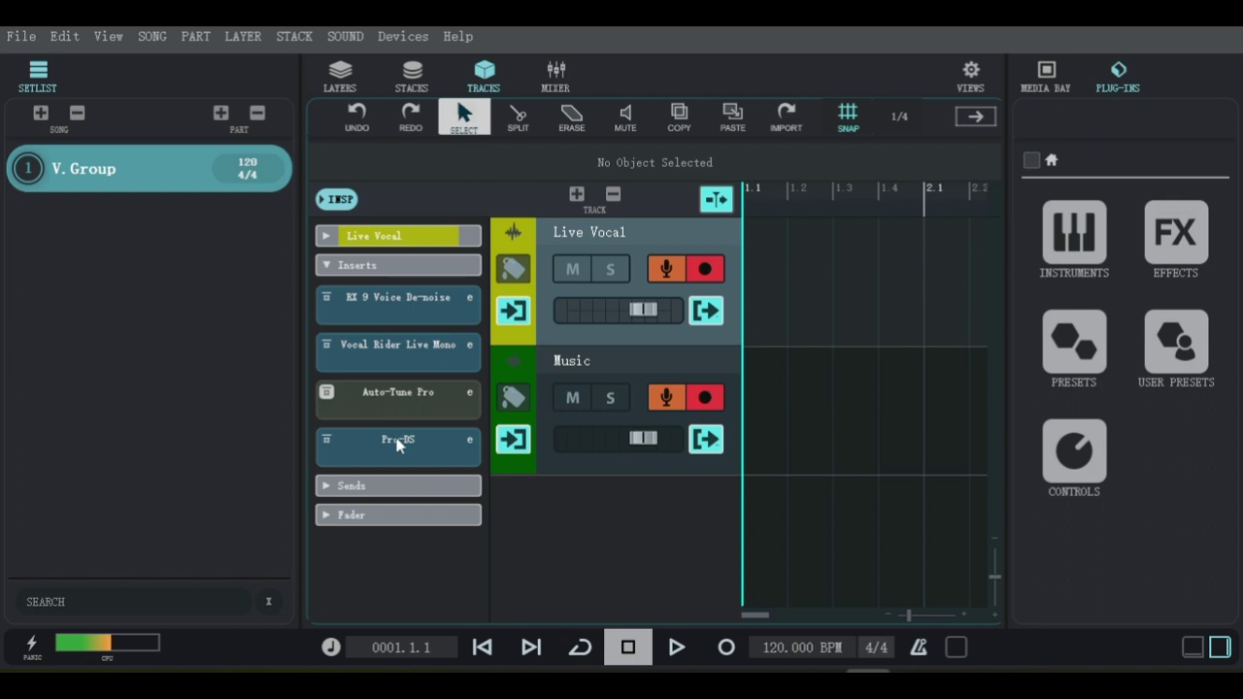
{"action": "left_click", "coordinate": [471, 299]}
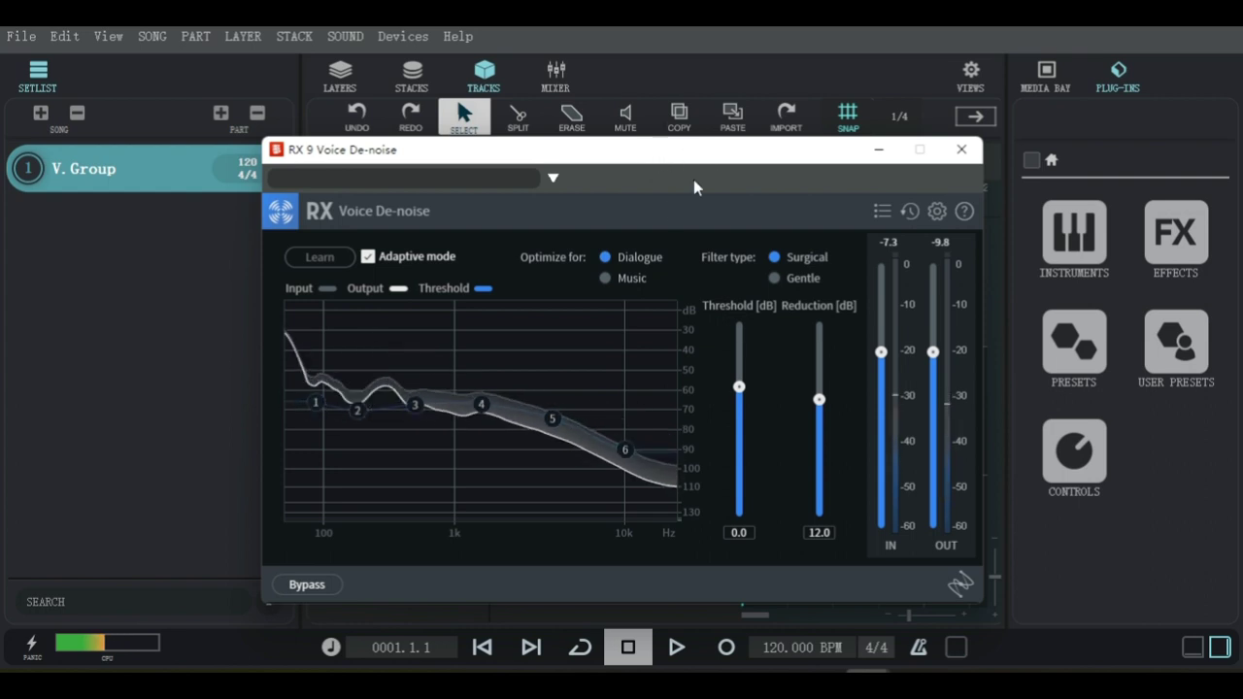
{"action": "left_click", "coordinate": [312, 589]}
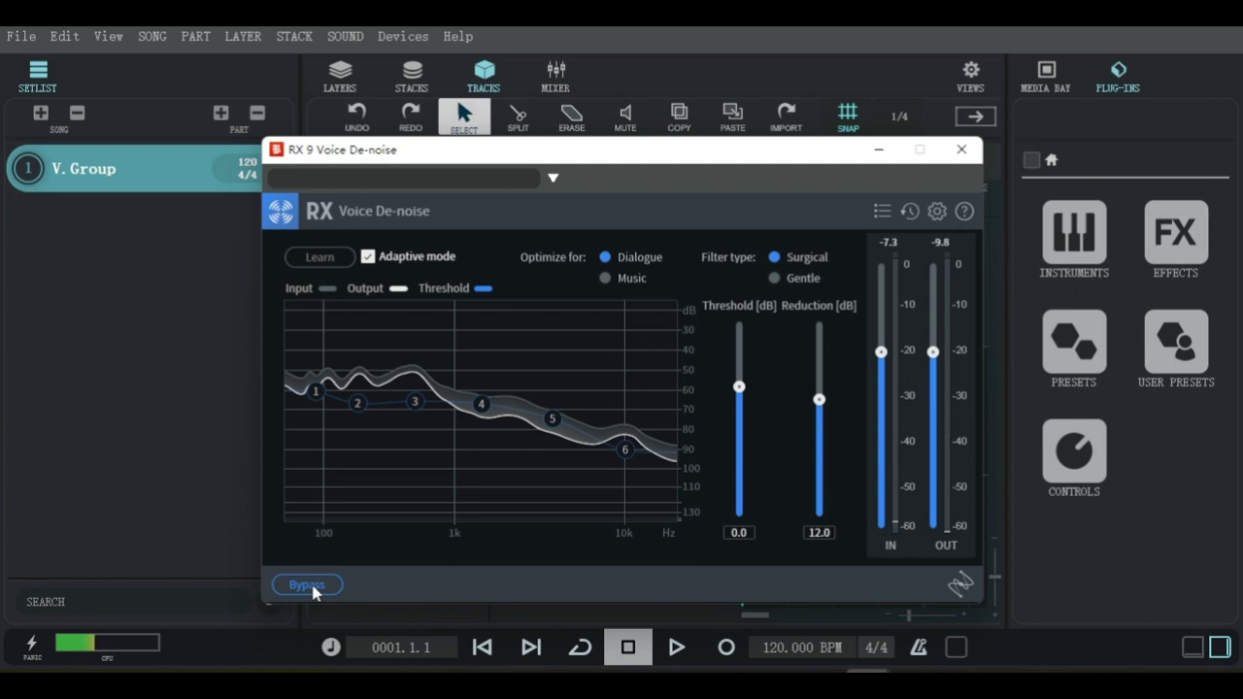
{"action": "left_click", "coordinate": [313, 588]}
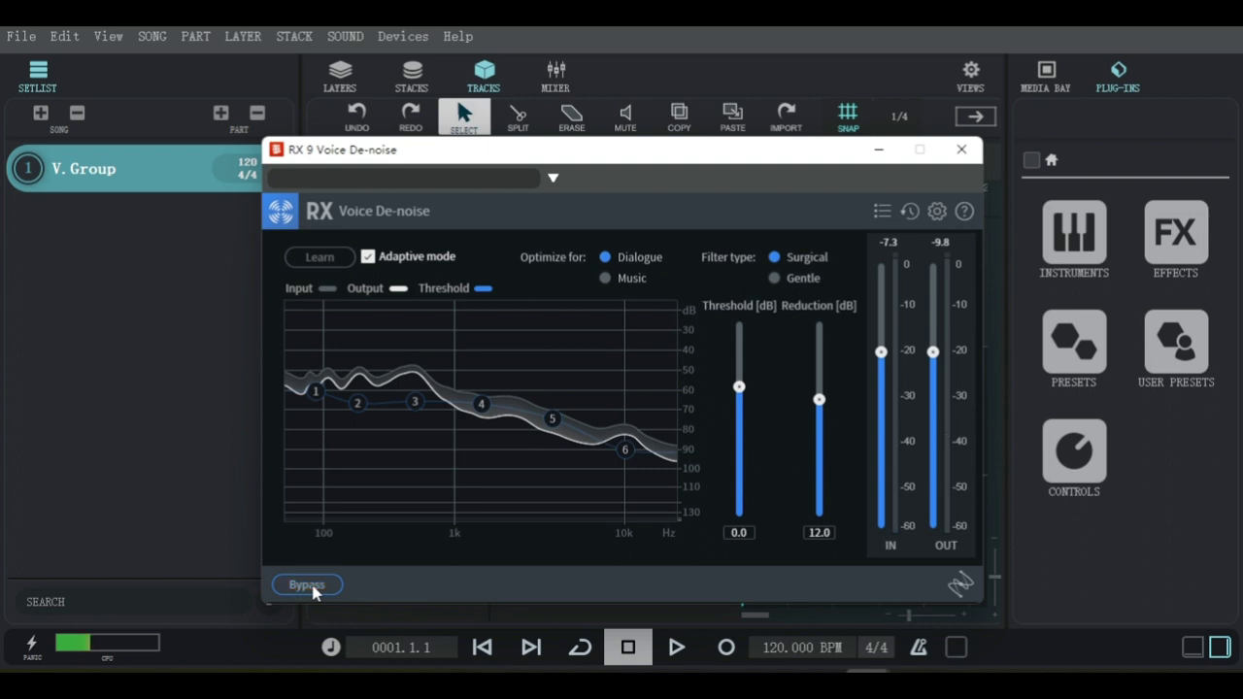
{"action": "left_click", "coordinate": [963, 150]}
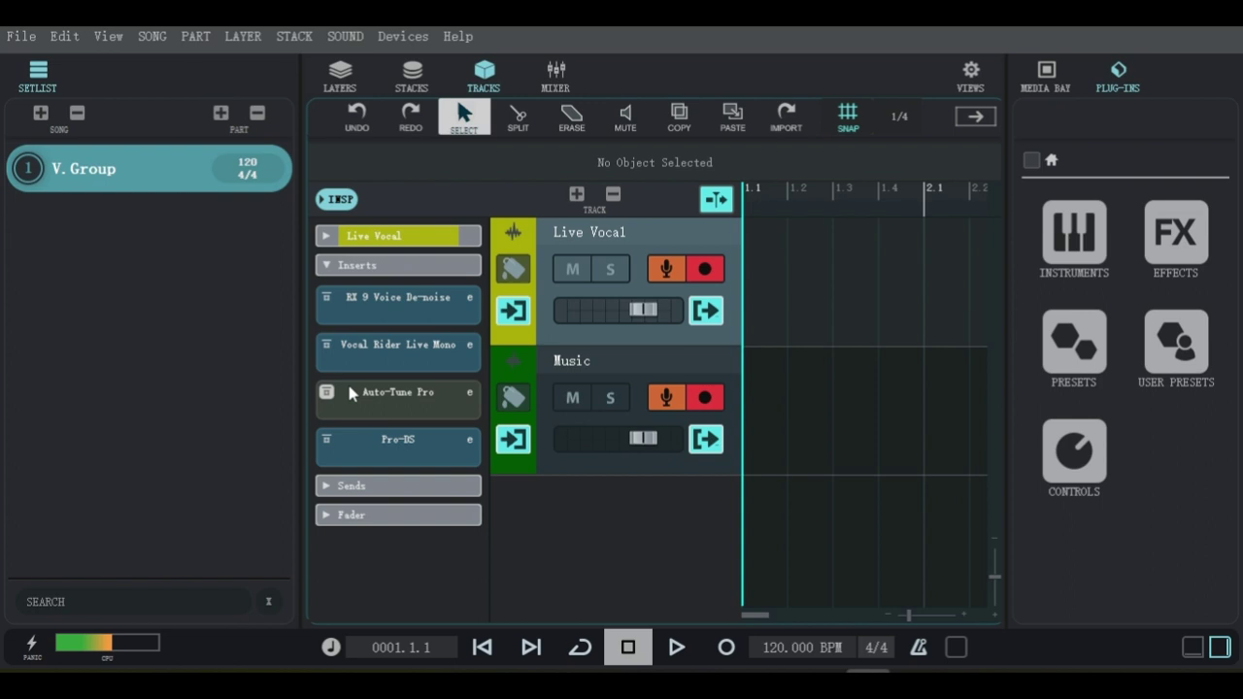
- Inspect the Vocal Rider Live Mono settings on the Live Vocal track, and open the Auto-Tune Pro insert with its window fully in view
{"action": "left_click", "coordinate": [470, 346]}
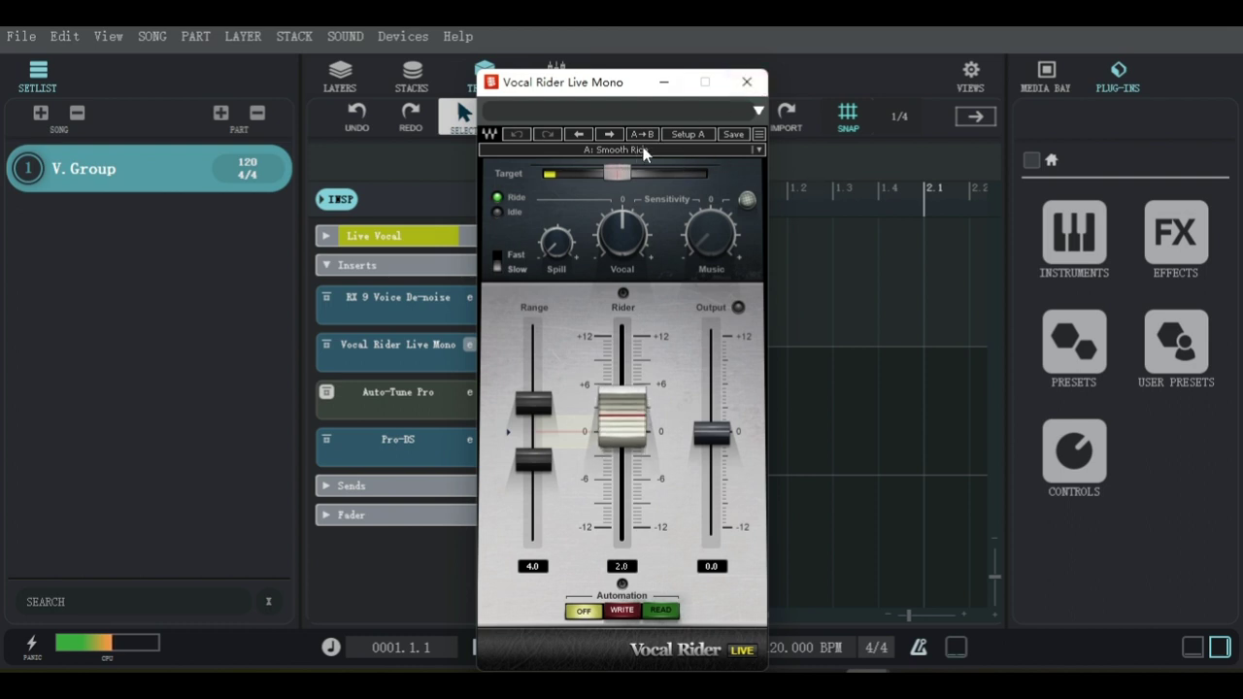
{"action": "left_click", "coordinate": [747, 82]}
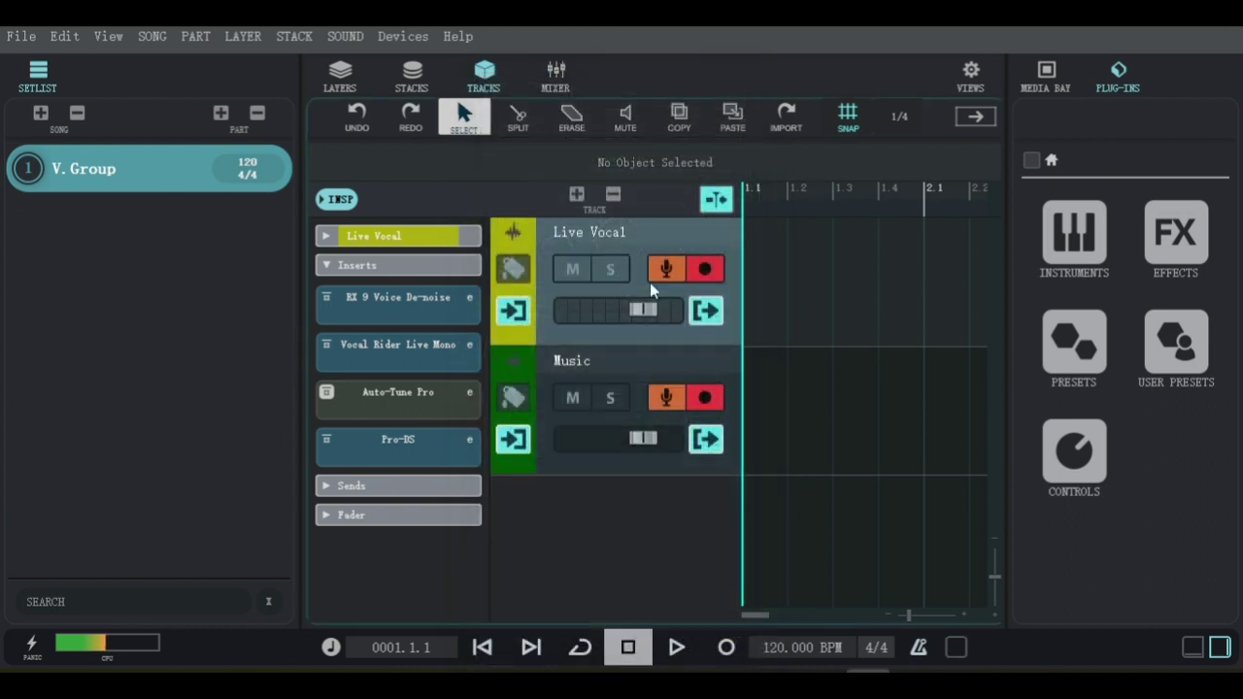
{"action": "left_click", "coordinate": [470, 396]}
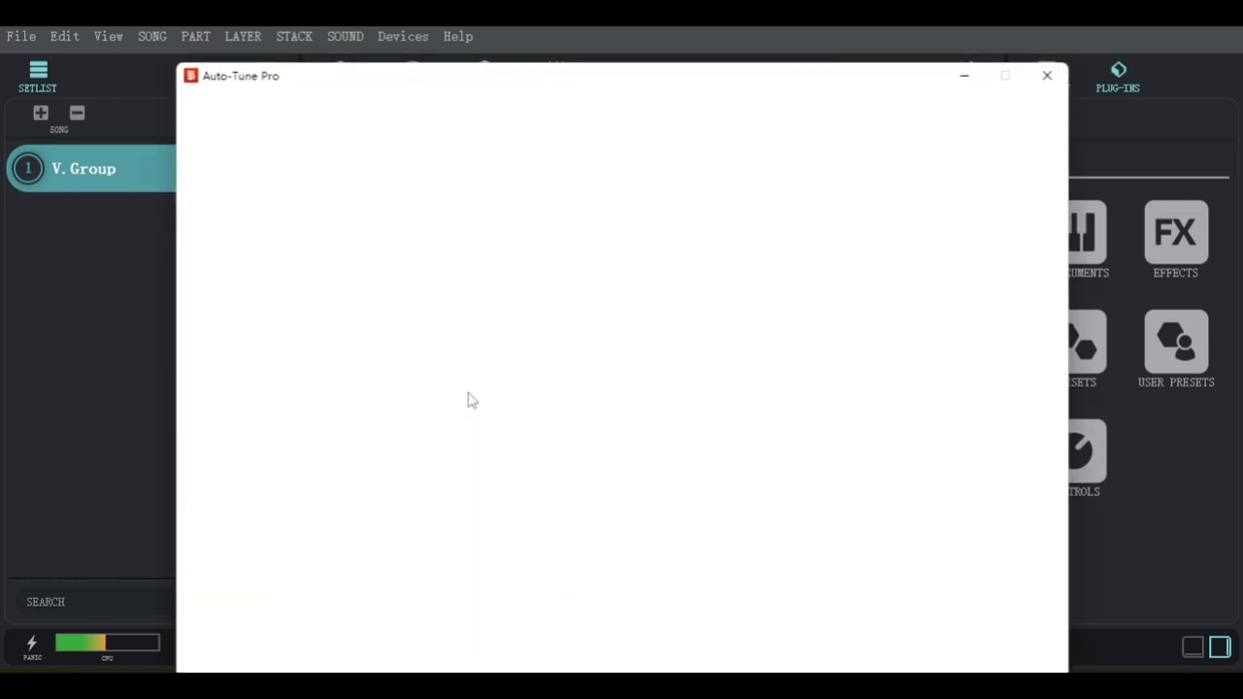
{"action": "mouse_move", "coordinate": [706, 78]}
{"action": "left_mouse_down"}
{"action": "mouse_move", "coordinate": [657, 78]}
{"action": "mouse_move", "coordinate": [674, 61]}
{"action": "mouse_move", "coordinate": [716, 58]}
{"action": "left_mouse_up"}
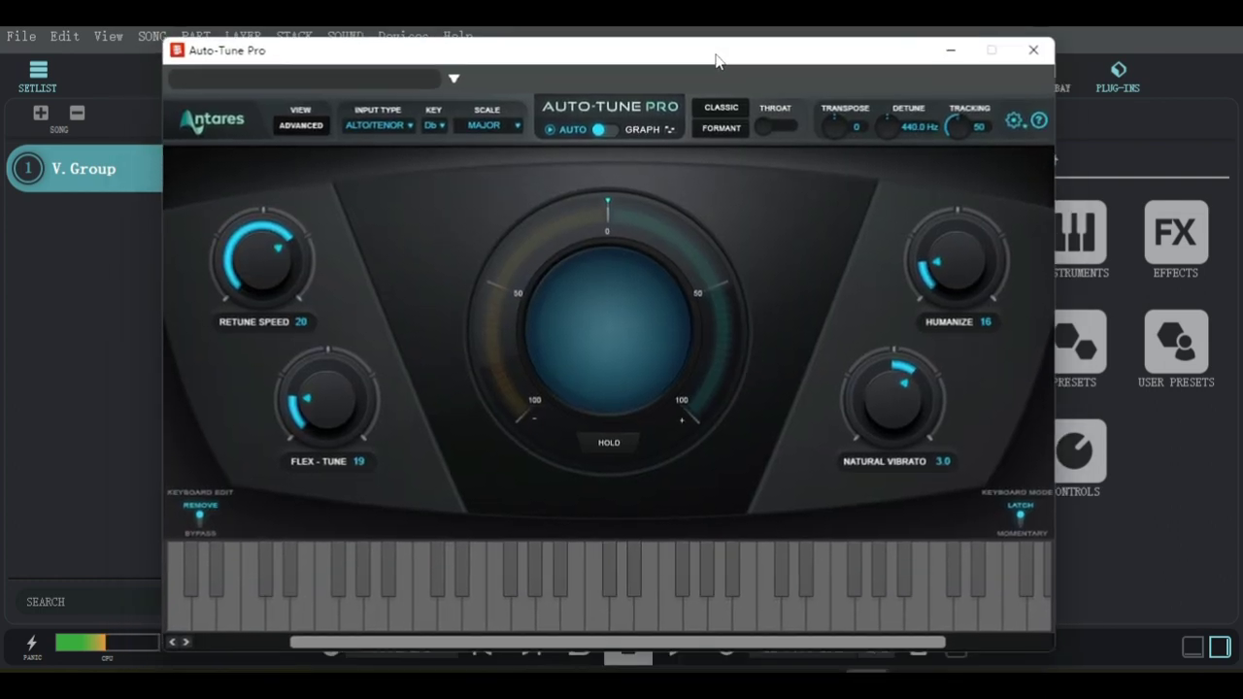
- Review the low-latency option in the Auto-Tune Pro settings, and close the plug-in window
{"action": "left_click", "coordinate": [1014, 122]}
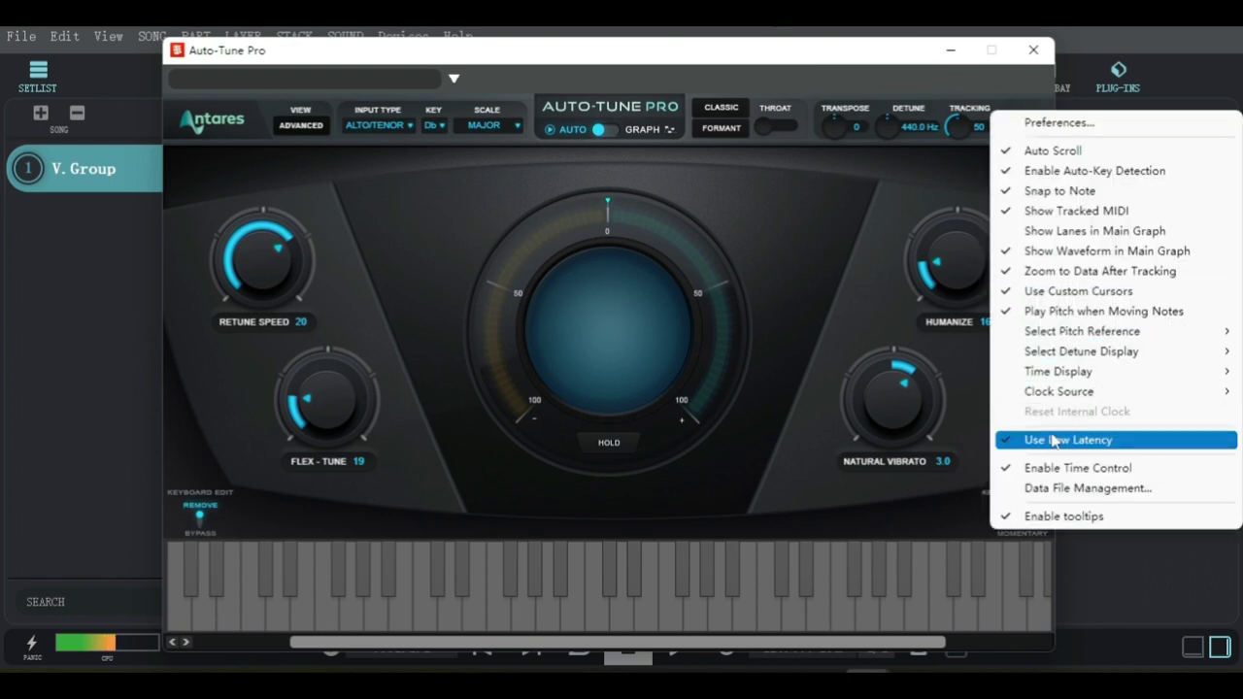
{"action": "left_click", "coordinate": [809, 53]}
{"action": "left_click", "coordinate": [1033, 50]}
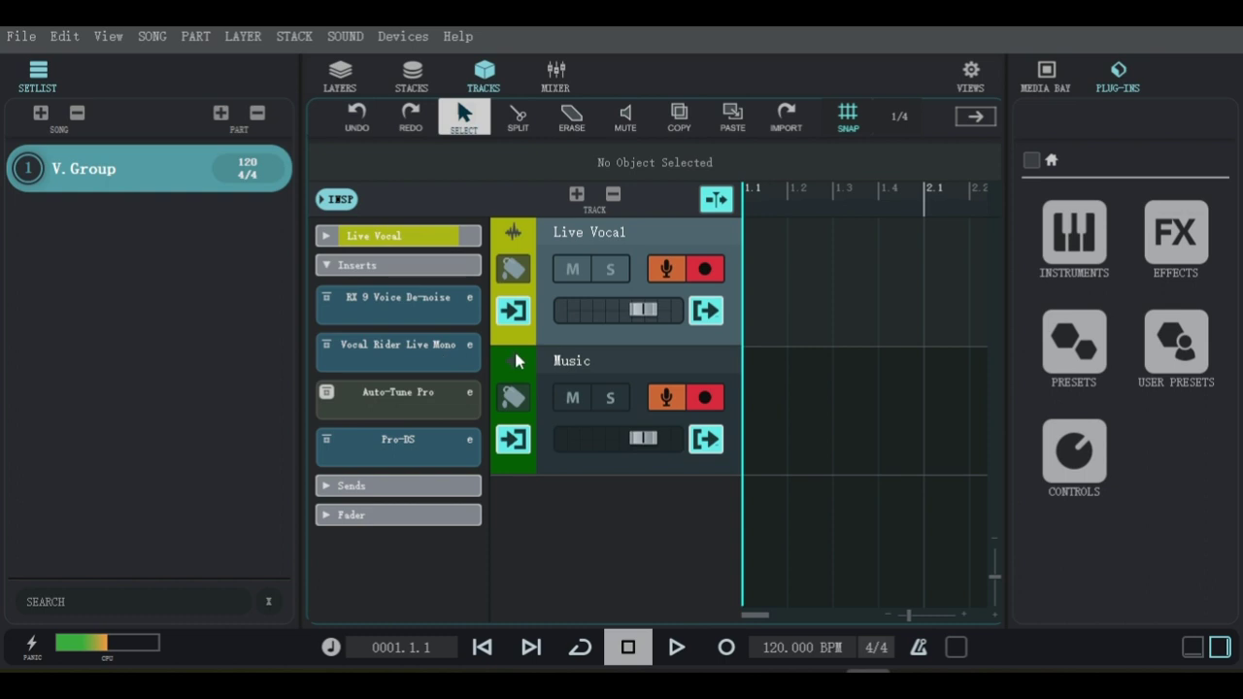
- Inspect the Pro-DS insert on the Live Vocal track, close its window and collapse the track's insert list
{"action": "left_click", "coordinate": [470, 445]}
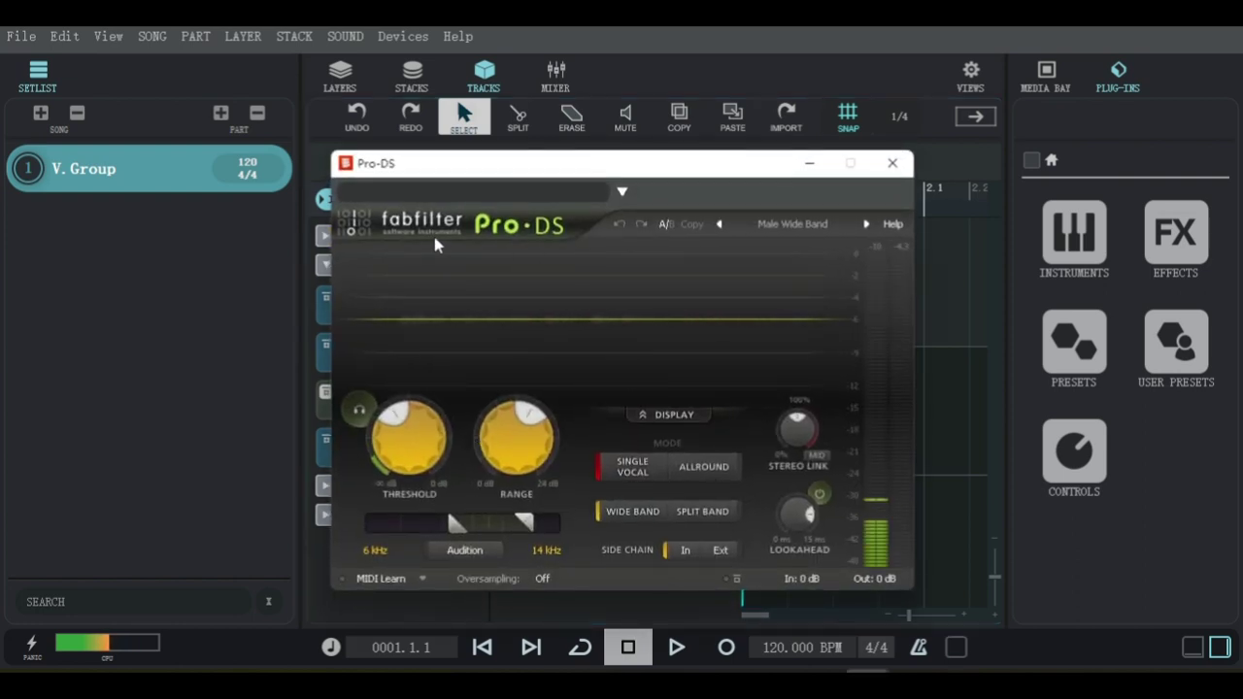
{"action": "left_click", "coordinate": [894, 165]}
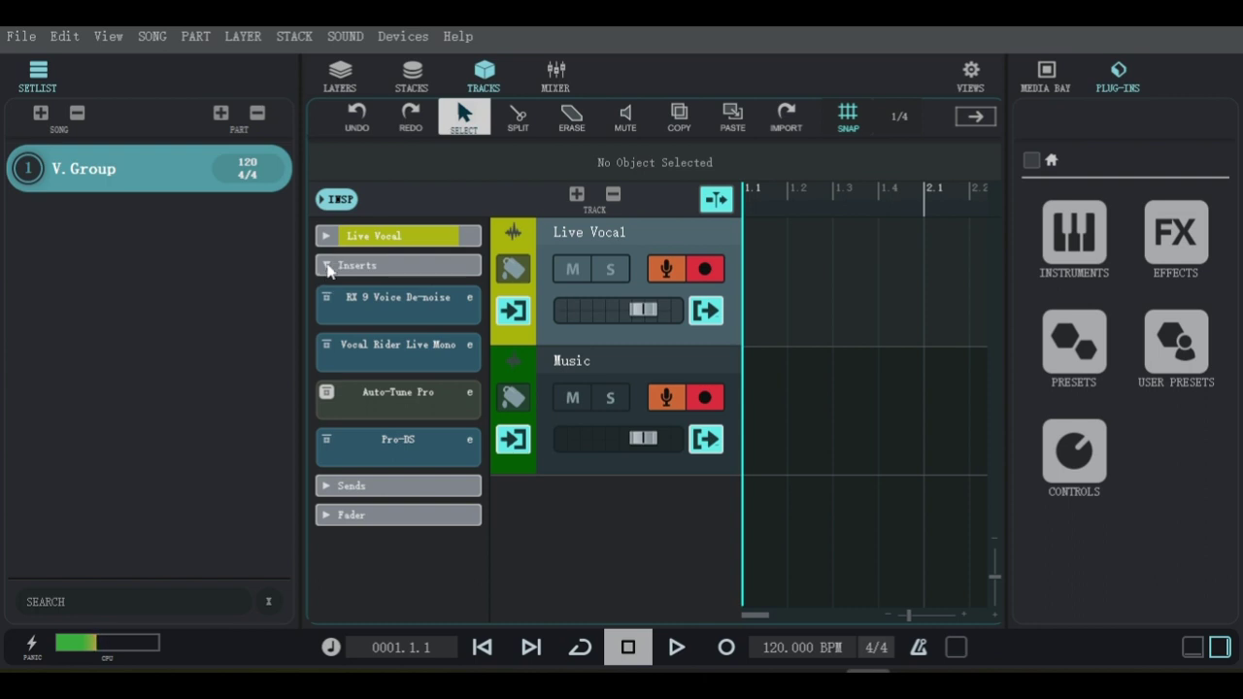
{"action": "left_click", "coordinate": [329, 268]}
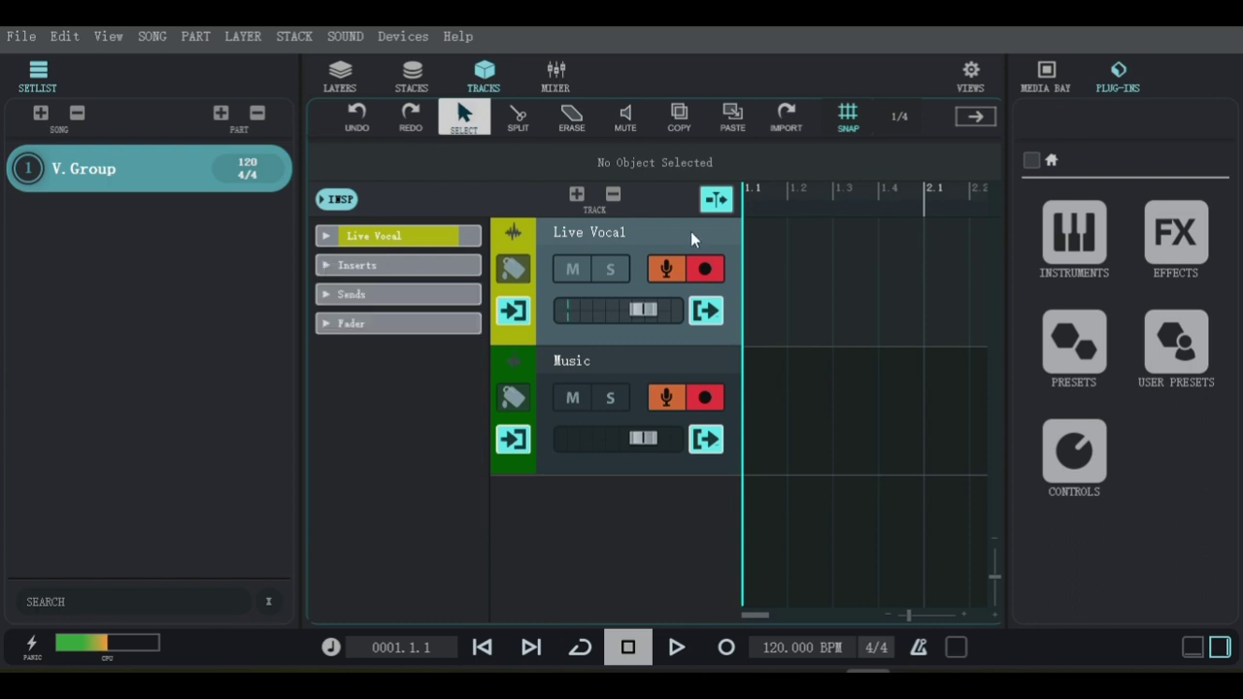
- Check the Music track's inserts, collapse the list, and select the Live Vocal and Music tracks in turn
{"action": "left_click", "coordinate": [626, 373]}
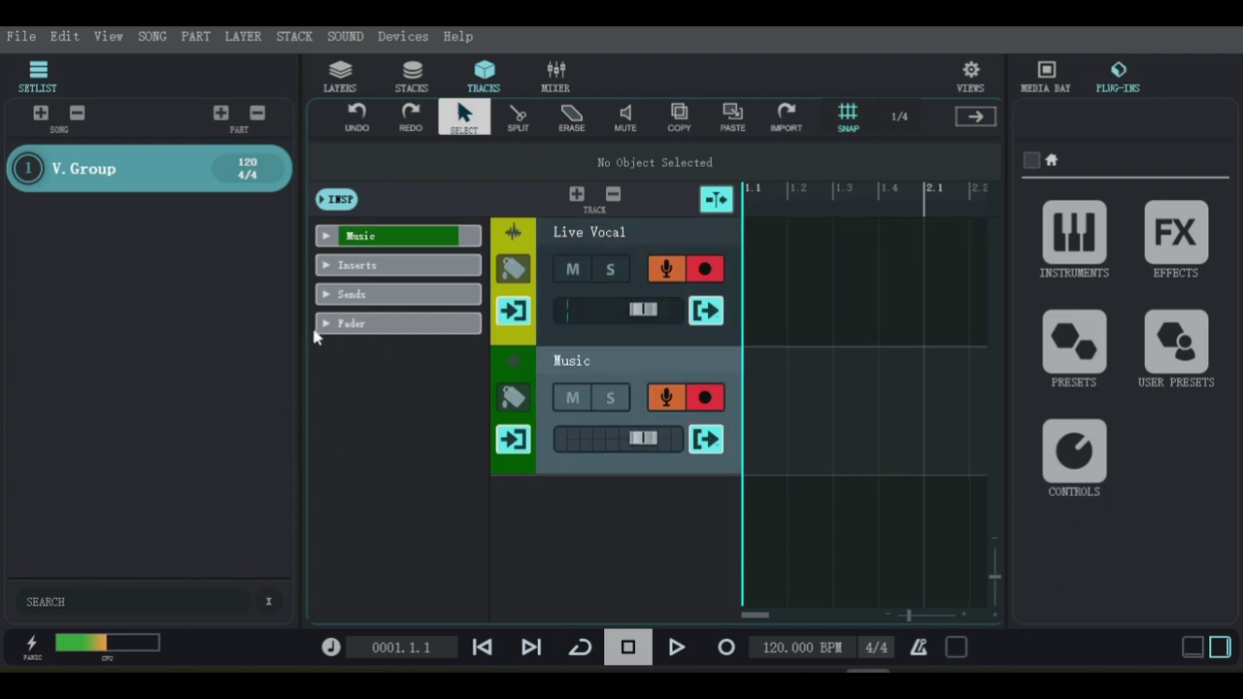
{"action": "left_click", "coordinate": [330, 268]}
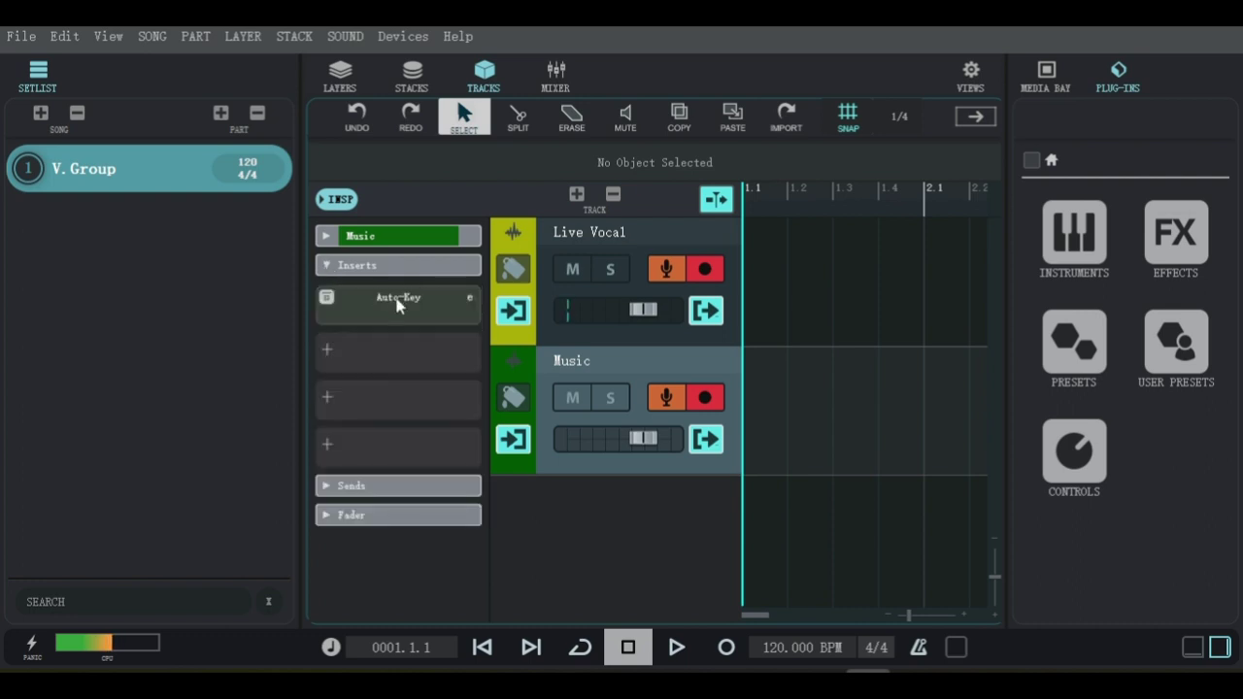
{"action": "left_click", "coordinate": [329, 268]}
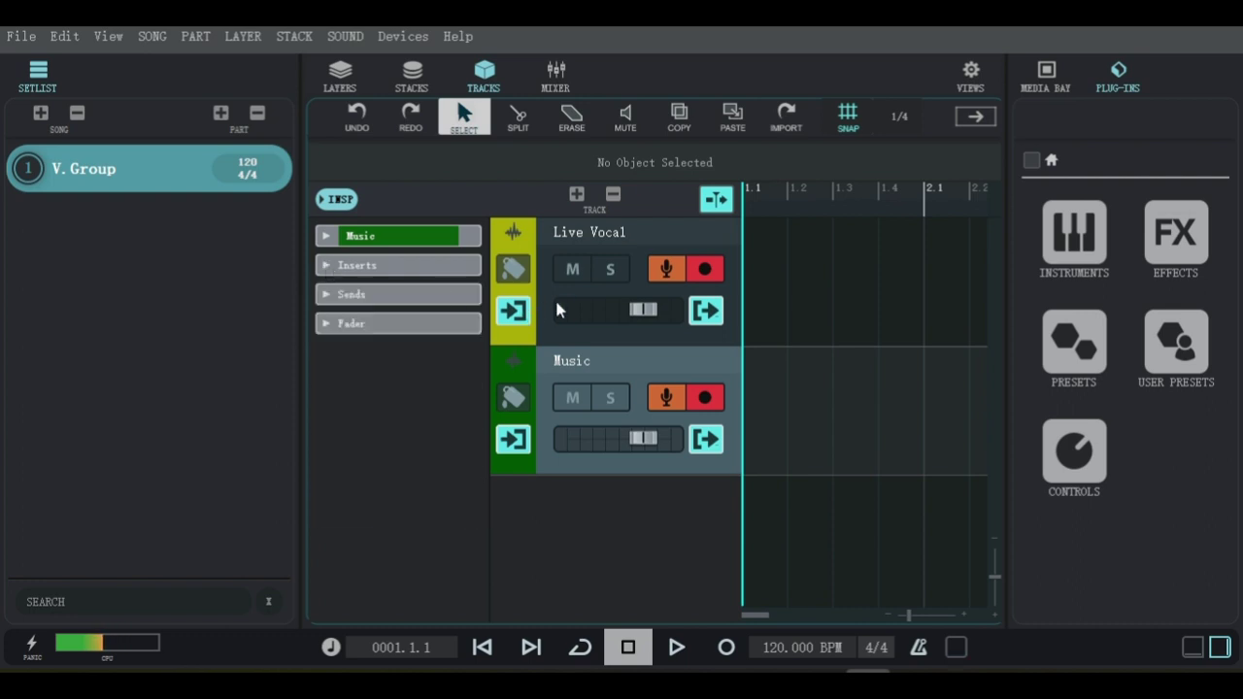
{"action": "left_click", "coordinate": [607, 336]}
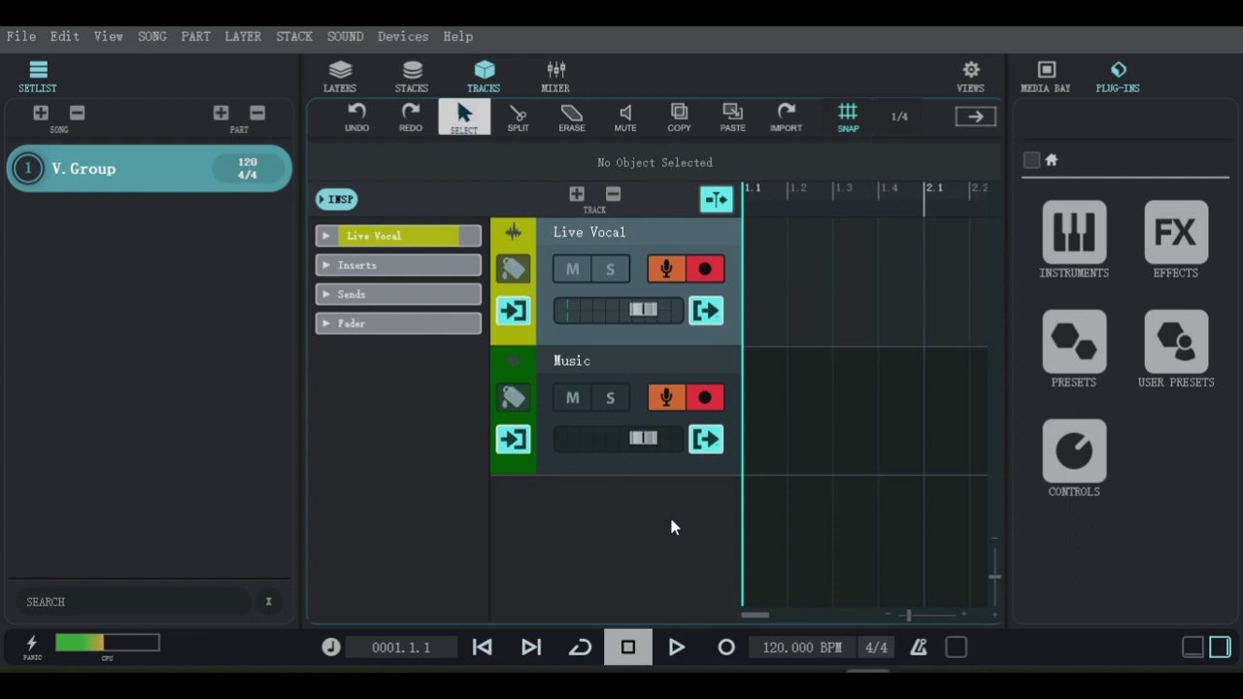
{"action": "left_click", "coordinate": [588, 458]}
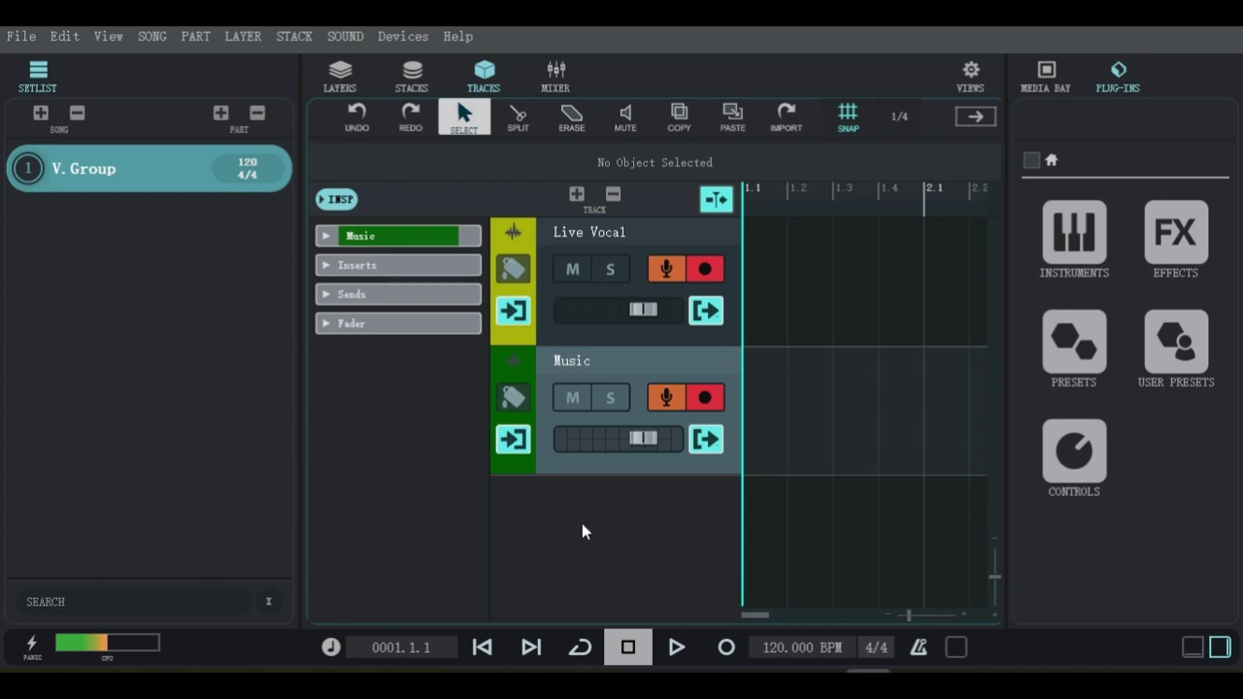
- Switch to the karaoke video on YouTube in the browser and play it as the music source
{"action": "mouse_move", "coordinate": [320, 680]}
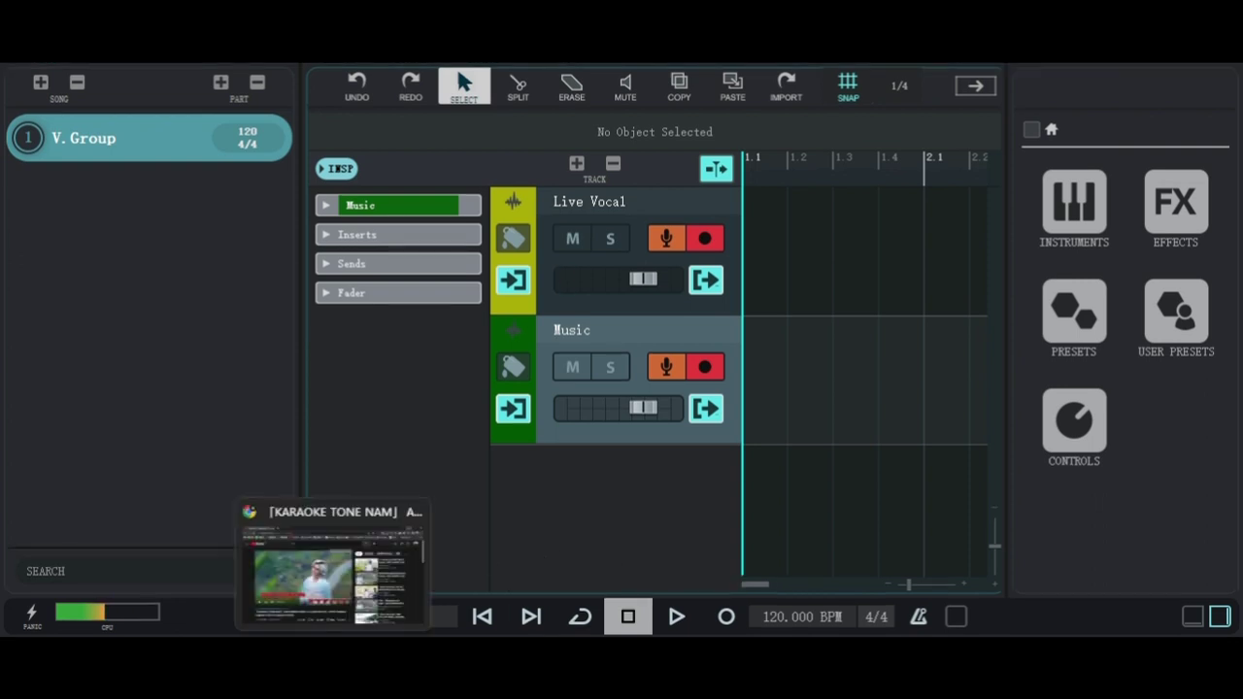
{"action": "left_click", "coordinate": [334, 593]}
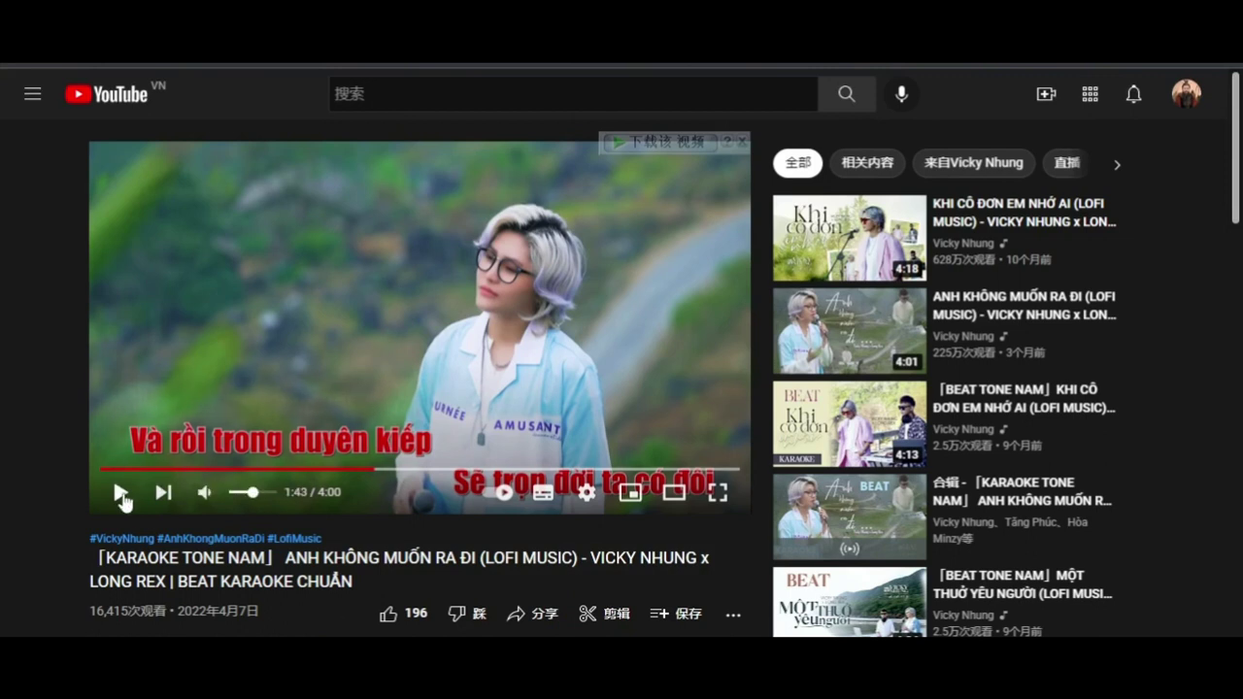
{"action": "left_click", "coordinate": [121, 495]}
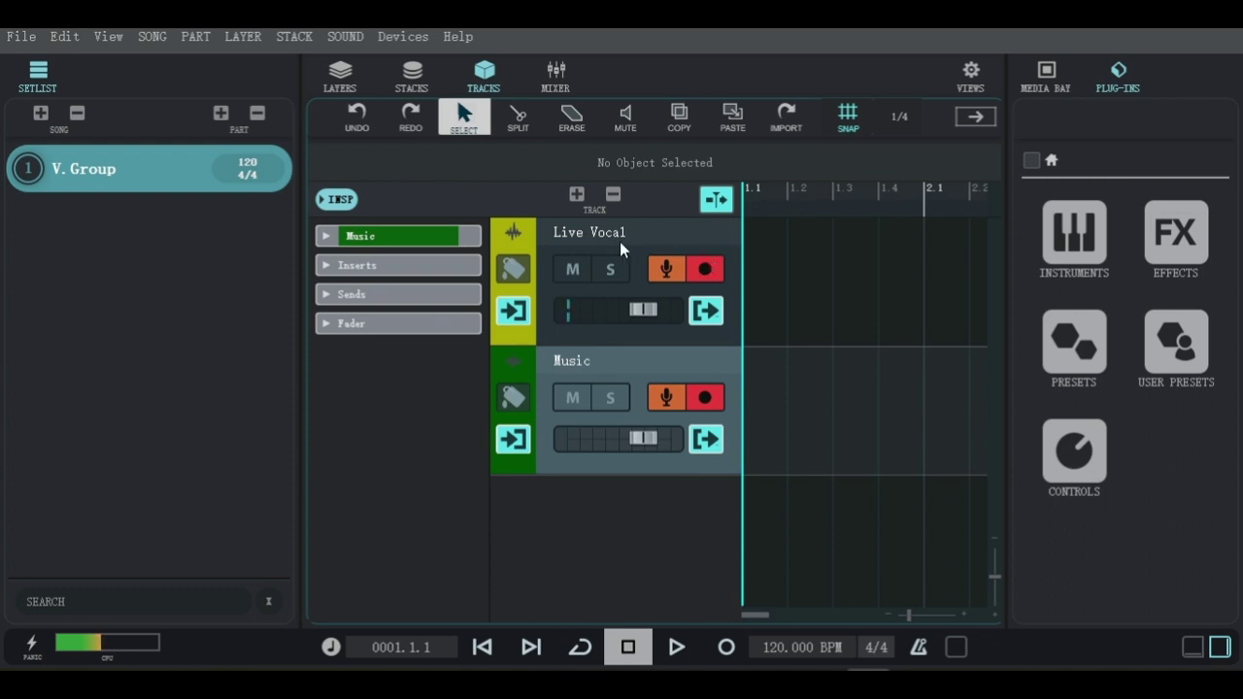
- Select the Live Vocal track, and inspect the MetaFlanger Stereo insert on the mixer's Flanger channel
{"action": "left_click", "coordinate": [649, 234]}
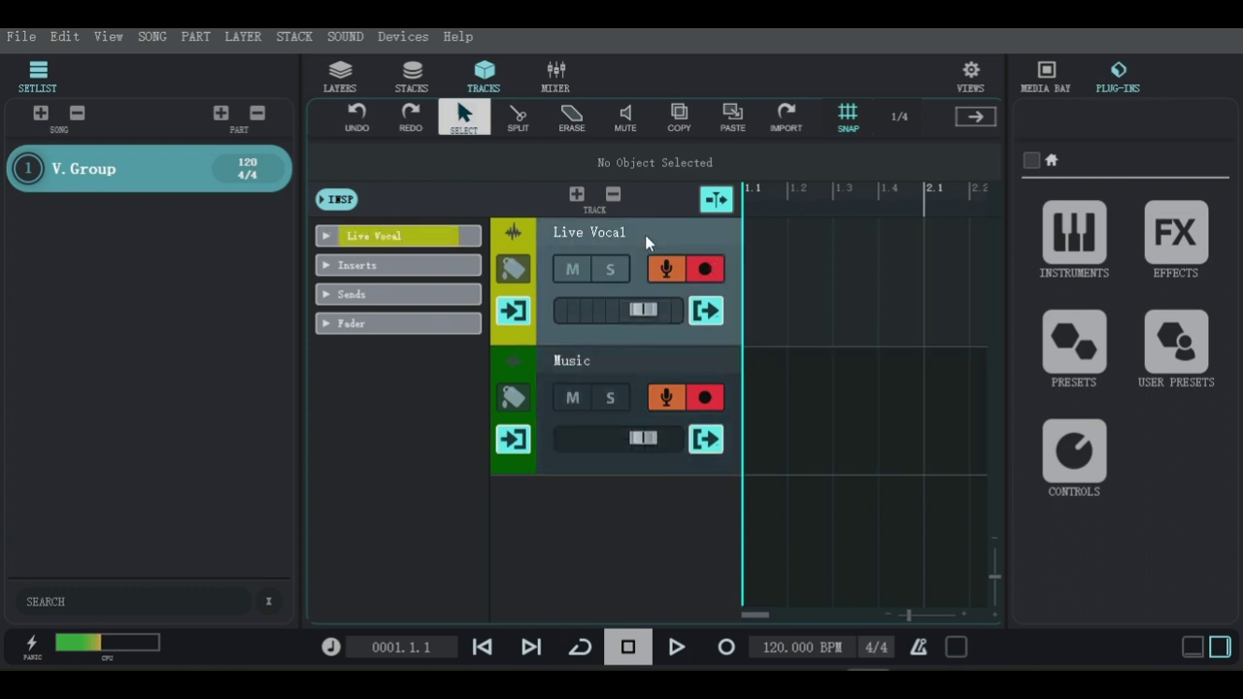
{"action": "left_click", "coordinate": [551, 74]}
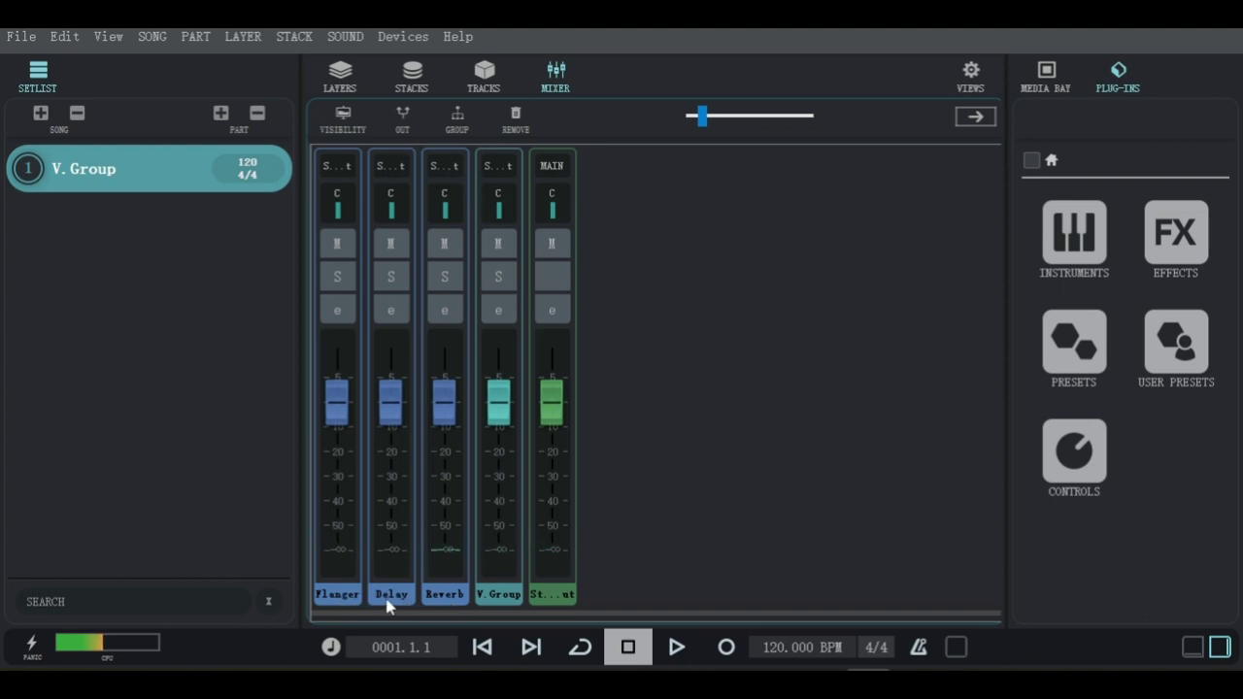
{"action": "left_click", "coordinate": [338, 310]}
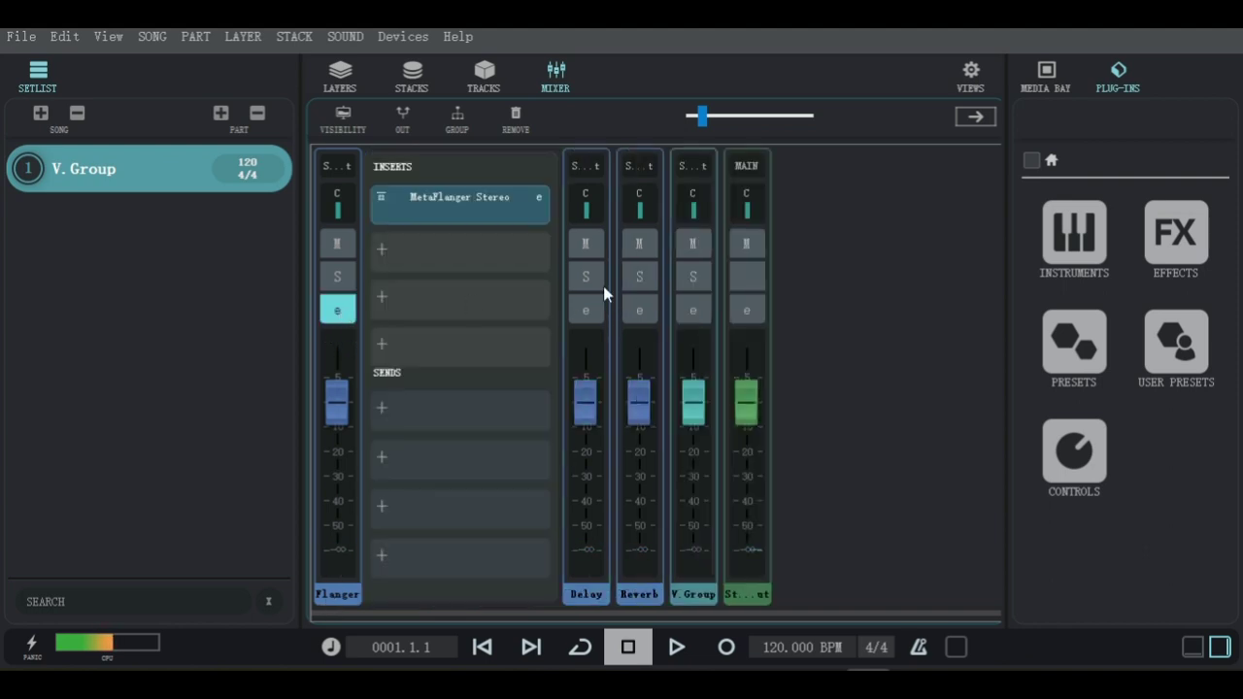
{"action": "left_click", "coordinate": [541, 199]}
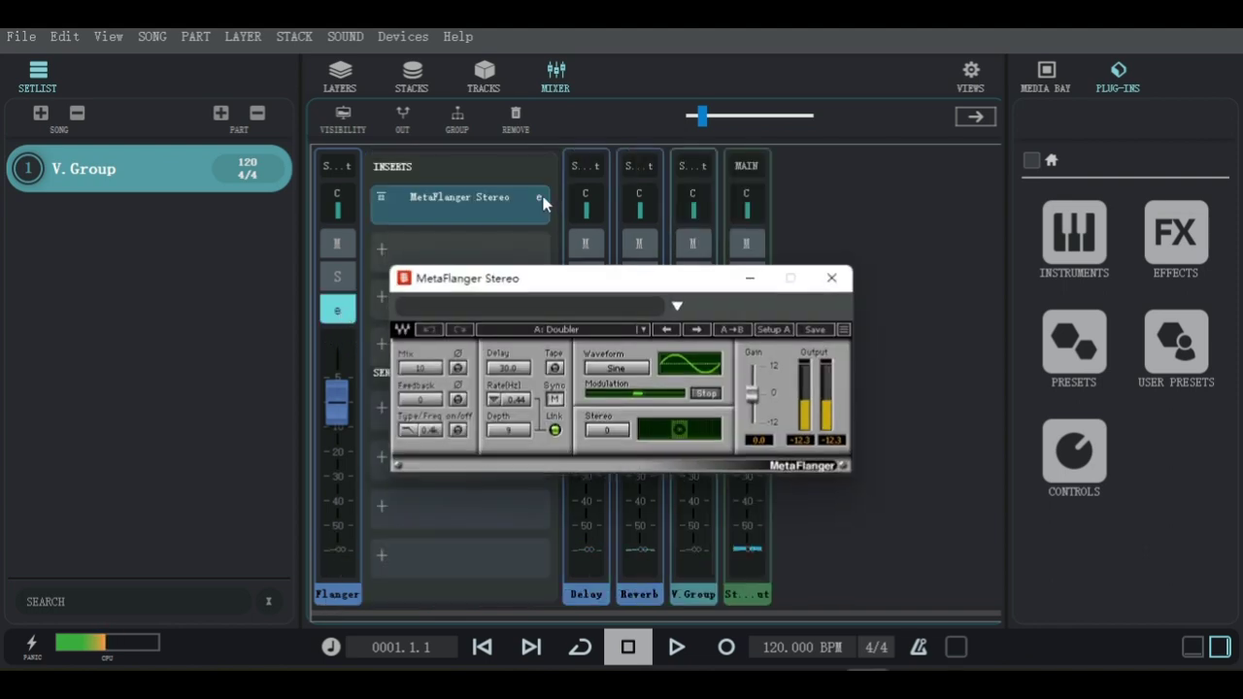
{"action": "left_click", "coordinate": [836, 278]}
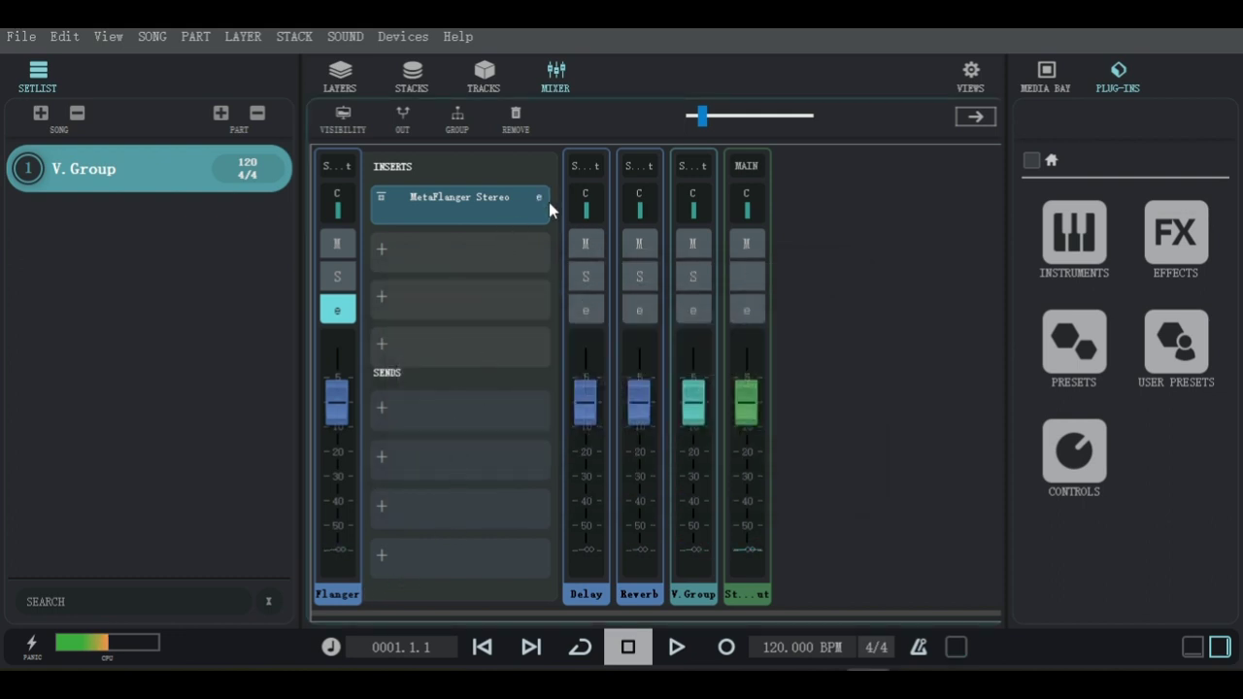
{"action": "left_click", "coordinate": [336, 313]}
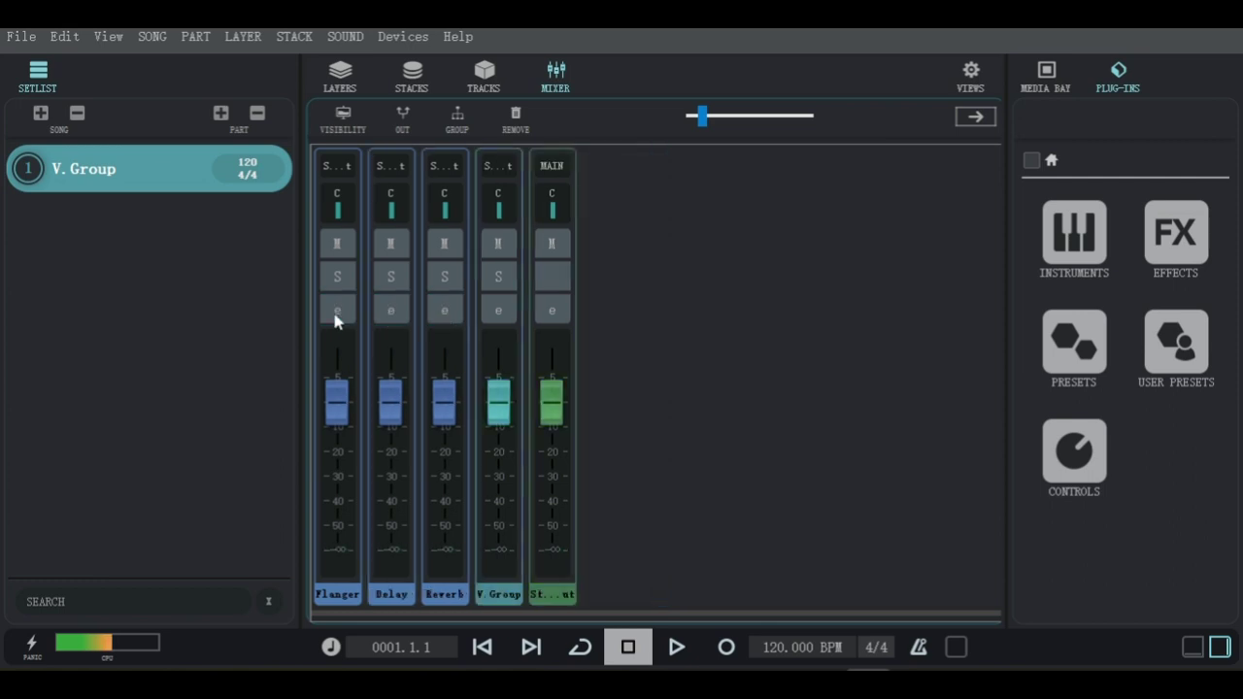
- Inspect the Timeless 3 insert on the mixer's Delay channel, and collapse the channel's effect section
{"action": "left_click", "coordinate": [395, 317]}
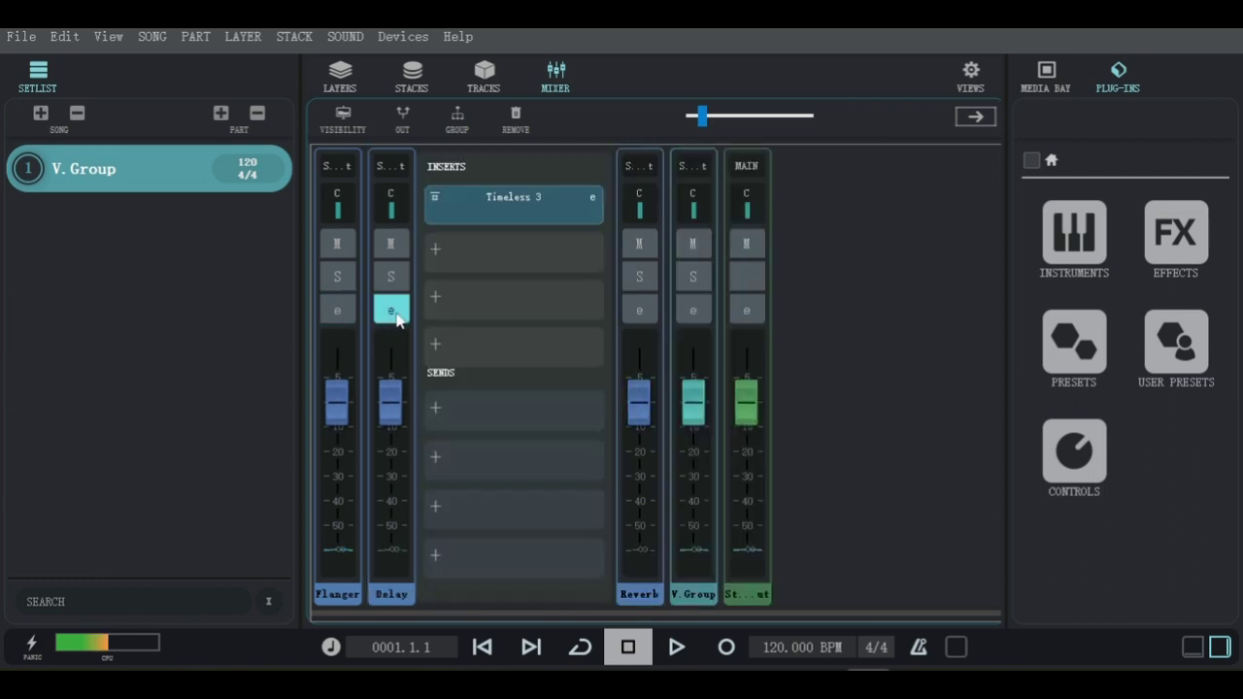
{"action": "left_click", "coordinate": [595, 198]}
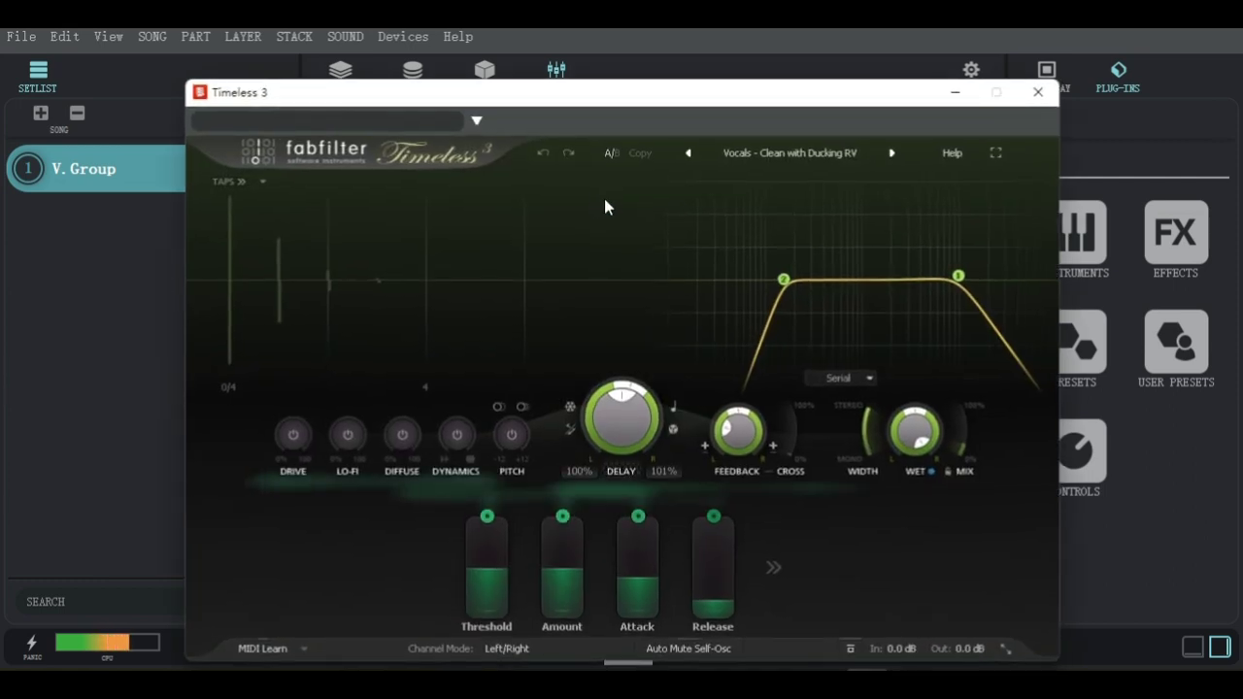
{"action": "left_click", "coordinate": [1038, 93]}
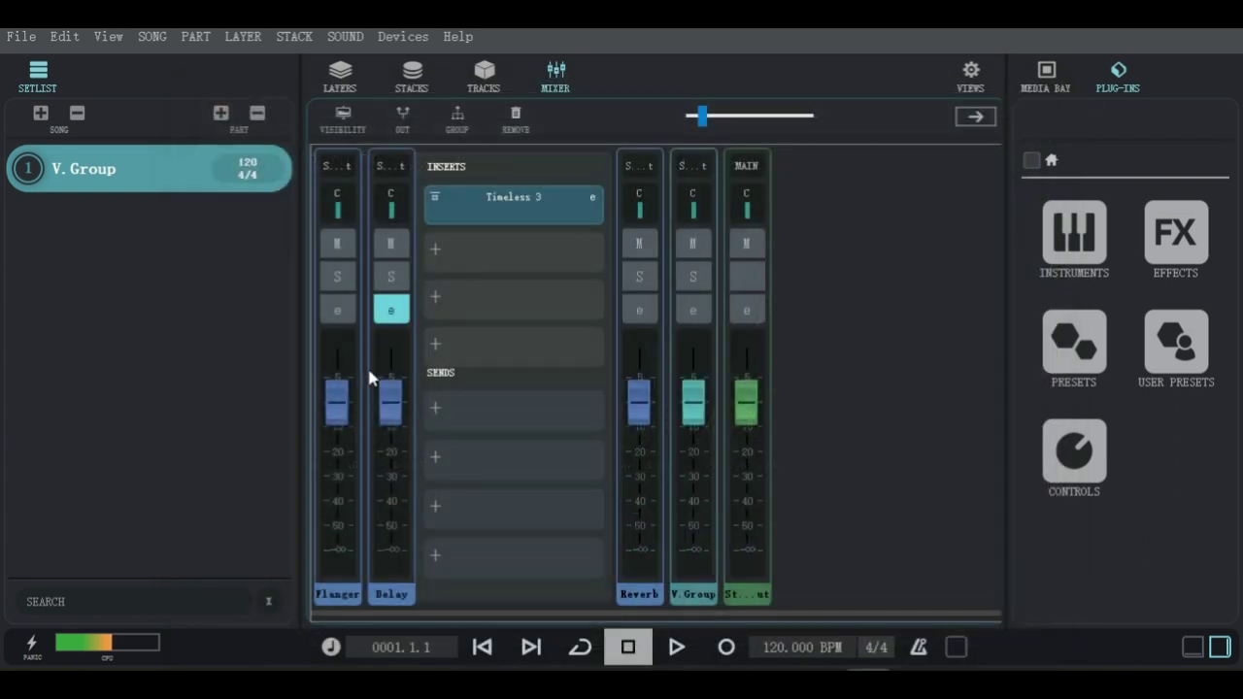
{"action": "left_click", "coordinate": [392, 310]}
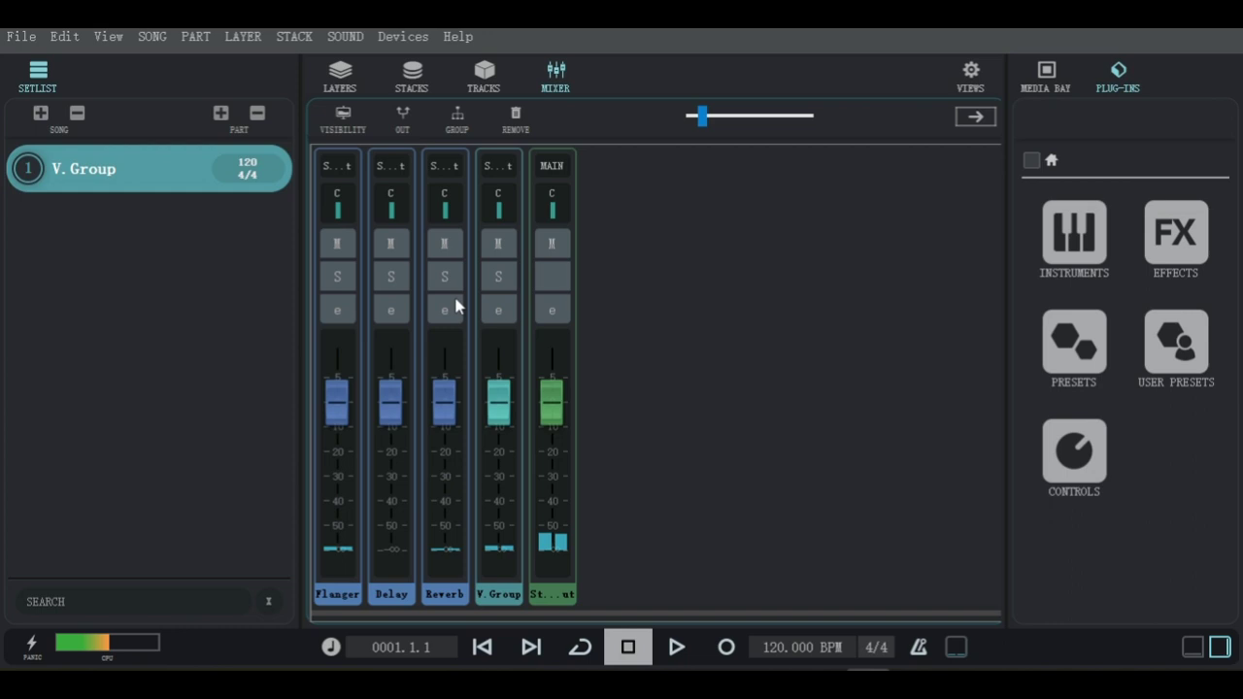
- Inspect the Illusion insert on the mixer's Reverb channel with its window moved up, and collapse the channel's effect section
{"action": "left_click", "coordinate": [446, 311]}
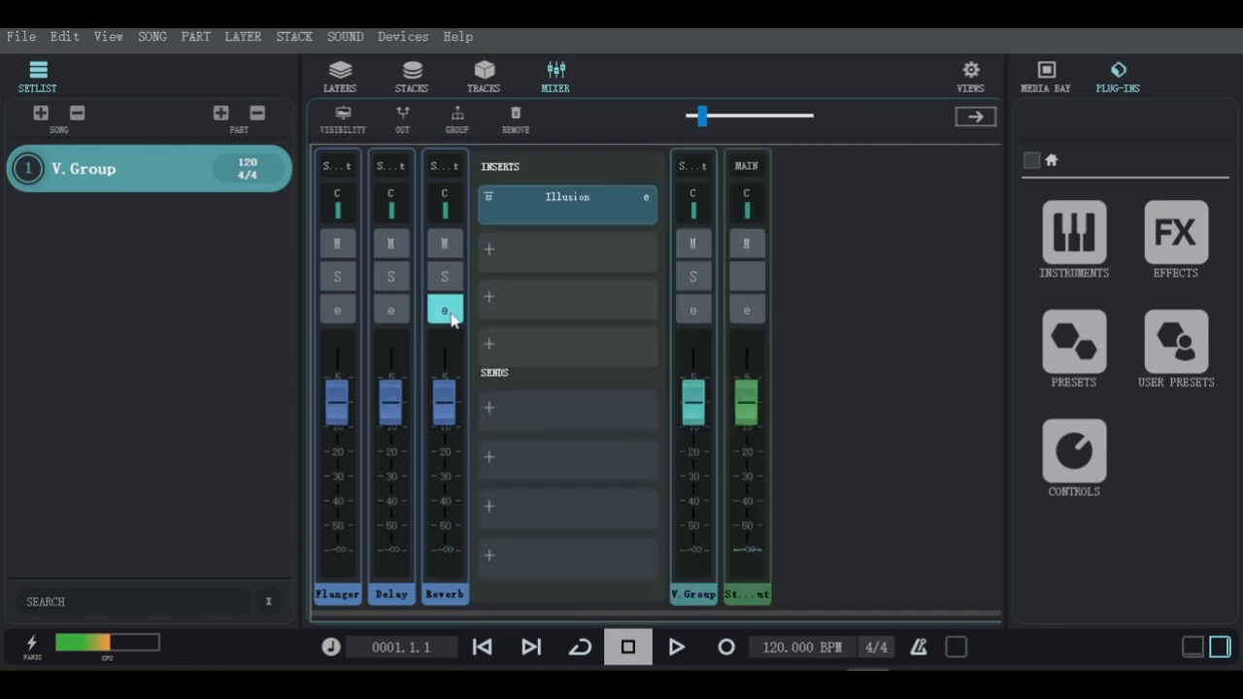
{"action": "left_click", "coordinate": [648, 197]}
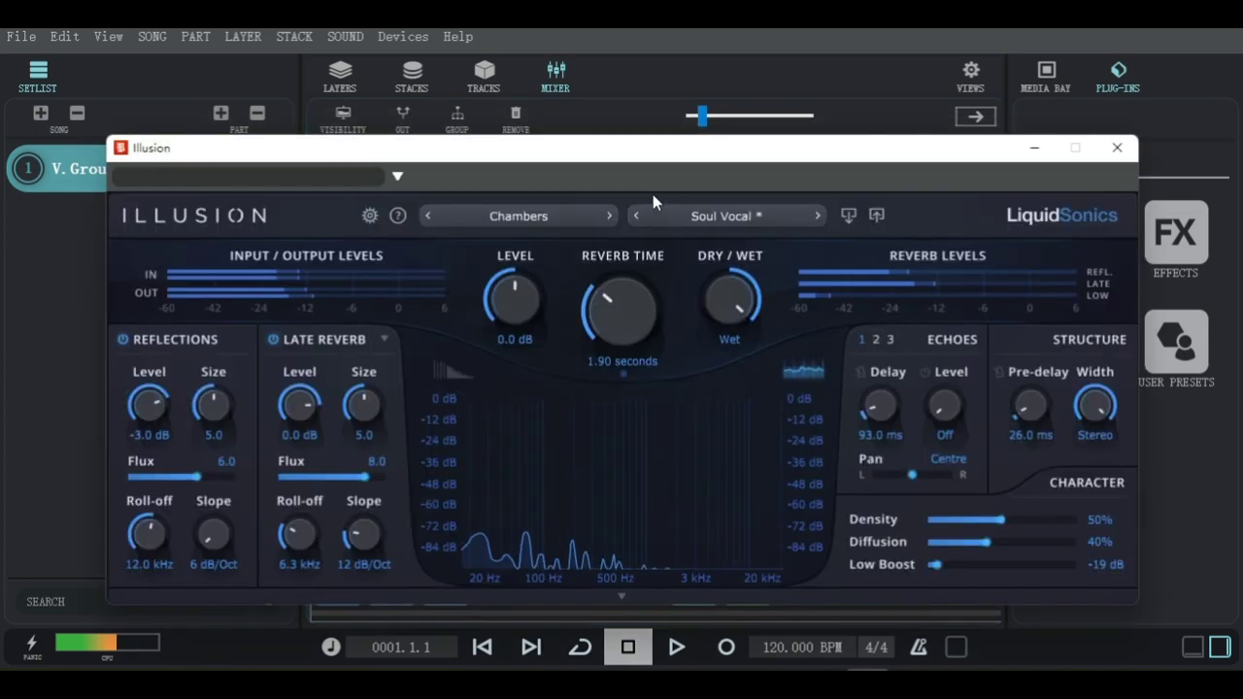
{"action": "left_click_drag", "start_coordinate": [763, 153], "coordinate": [735, 115]}
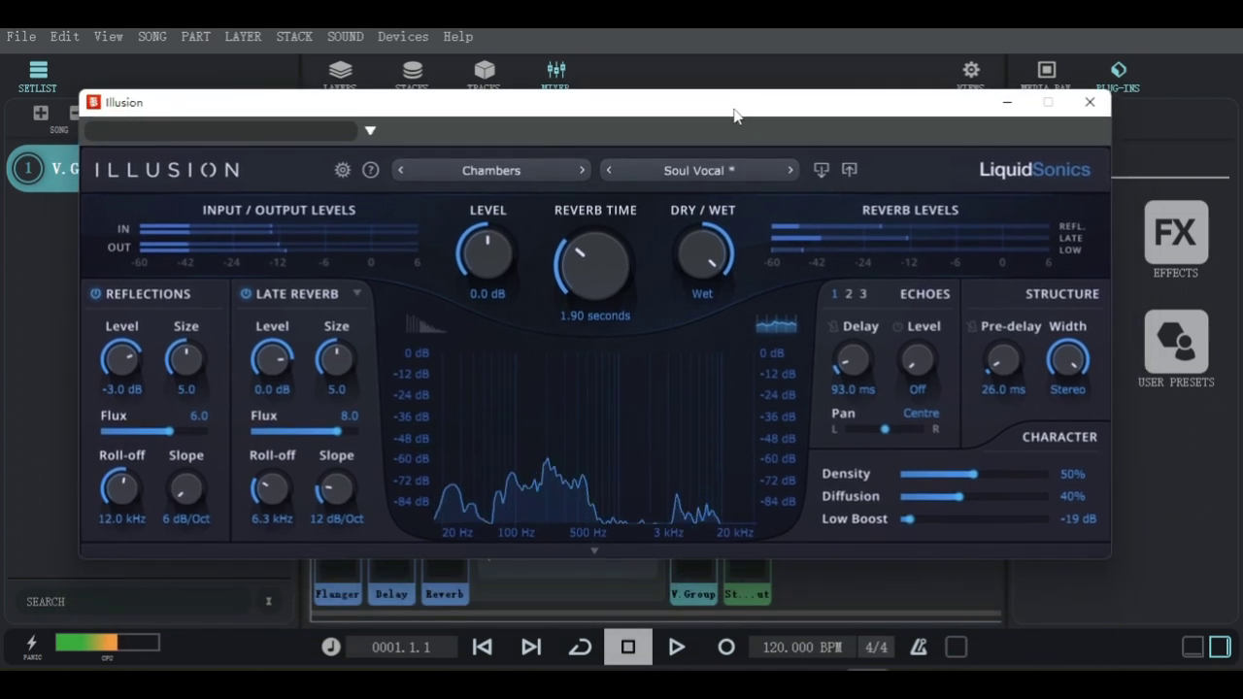
{"action": "left_click", "coordinate": [1090, 103]}
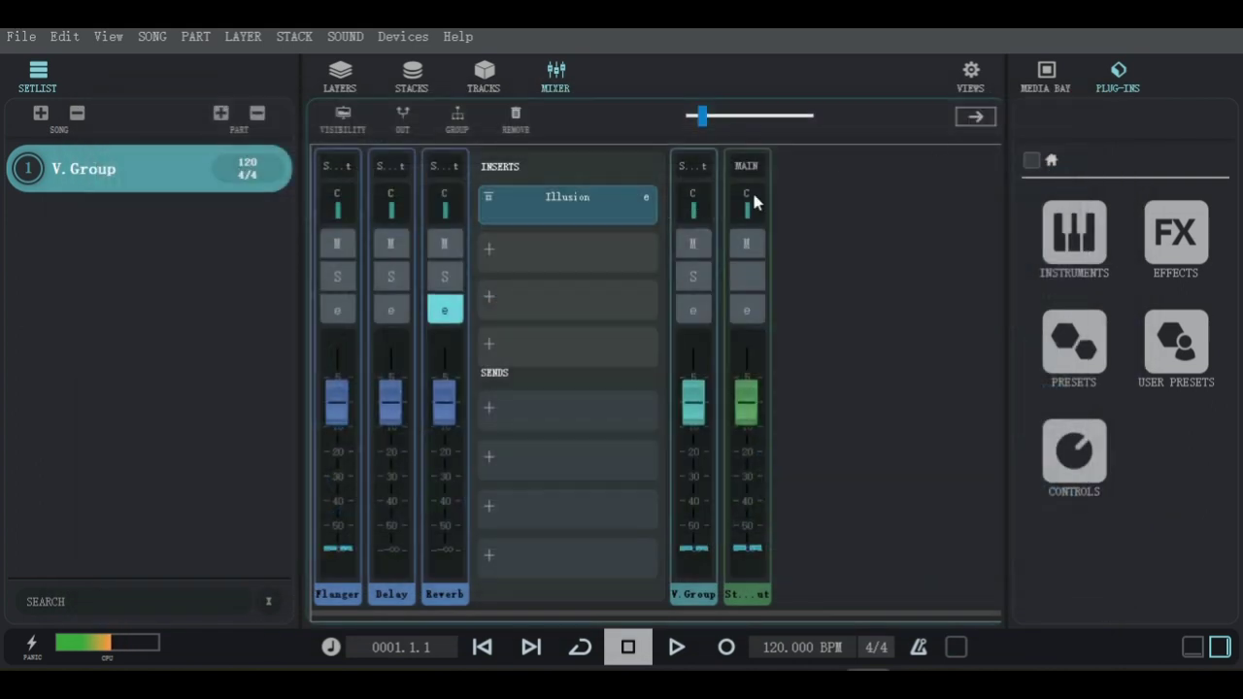
{"action": "left_click", "coordinate": [445, 310]}
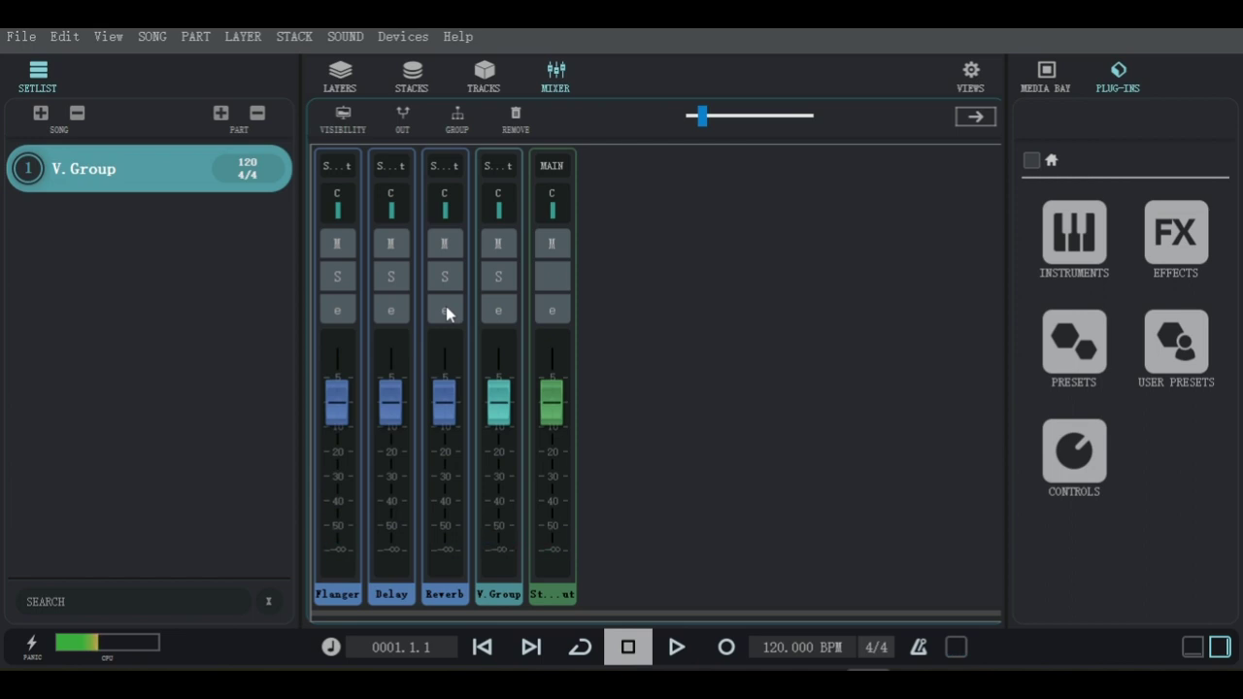
- Review the inserts and sends of the V.Group and Live Vocal channels side by side in the mixer, and collapse them
{"action": "left_click", "coordinate": [499, 310]}
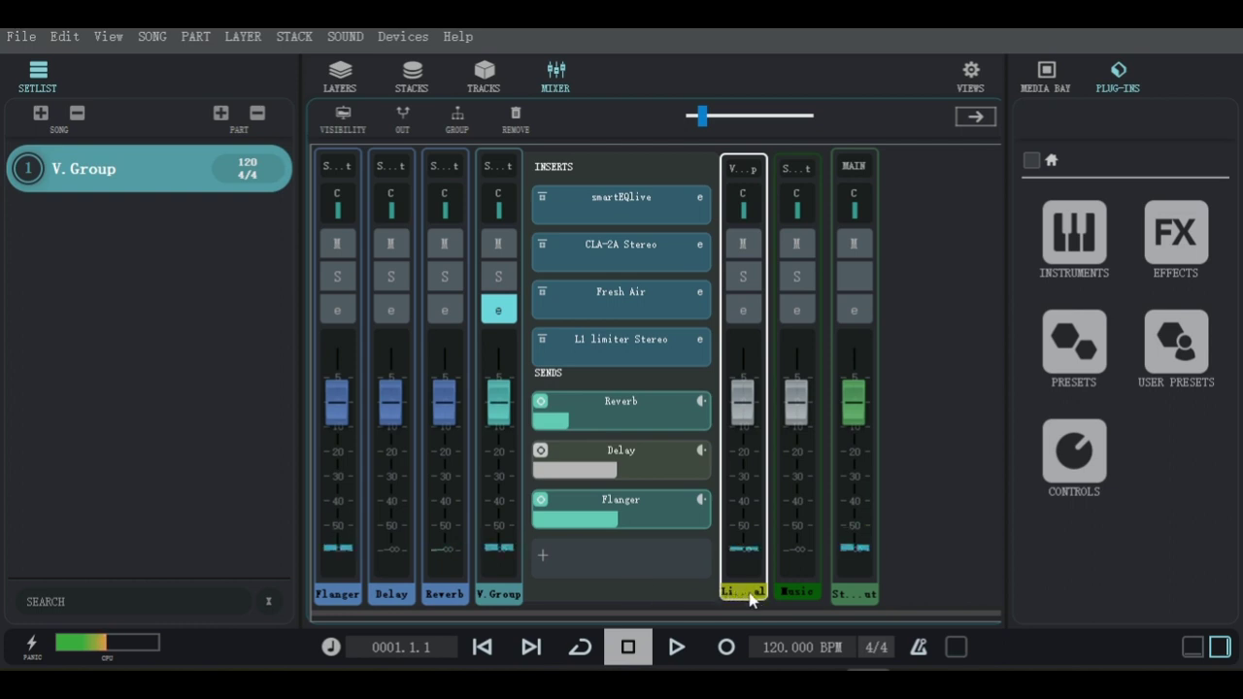
{"action": "left_click", "coordinate": [744, 313]}
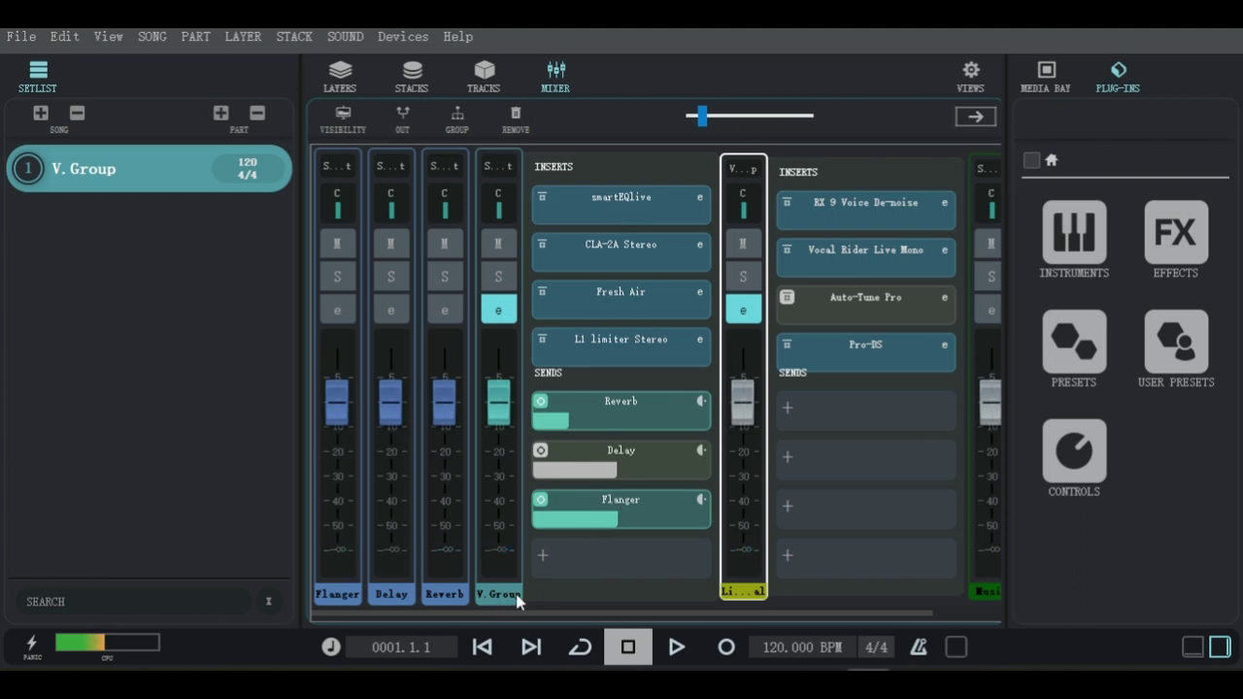
{"action": "left_click", "coordinate": [503, 313]}
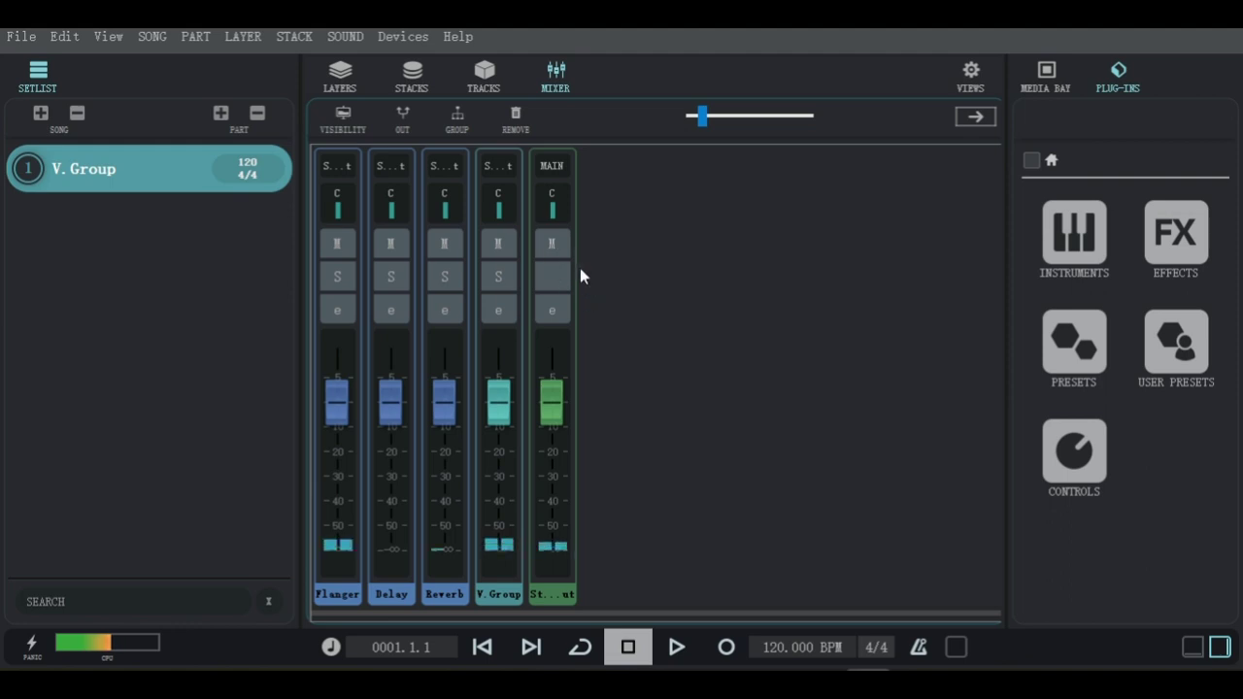
- Find the Waves L1 limiter Stereo with the effects search "l1" and add it to the main output's first insert slot
{"action": "left_click", "coordinate": [553, 311]}
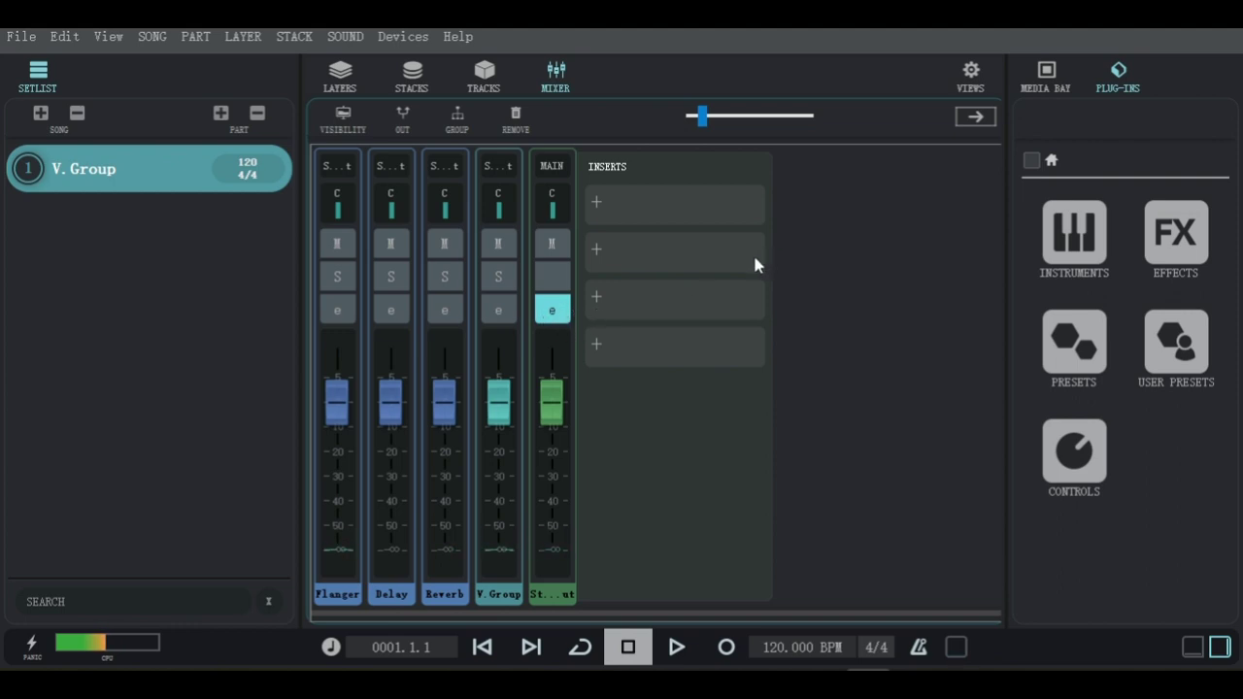
{"action": "left_click", "coordinate": [1179, 233]}
{"action": "left_click", "coordinate": [1082, 122]}
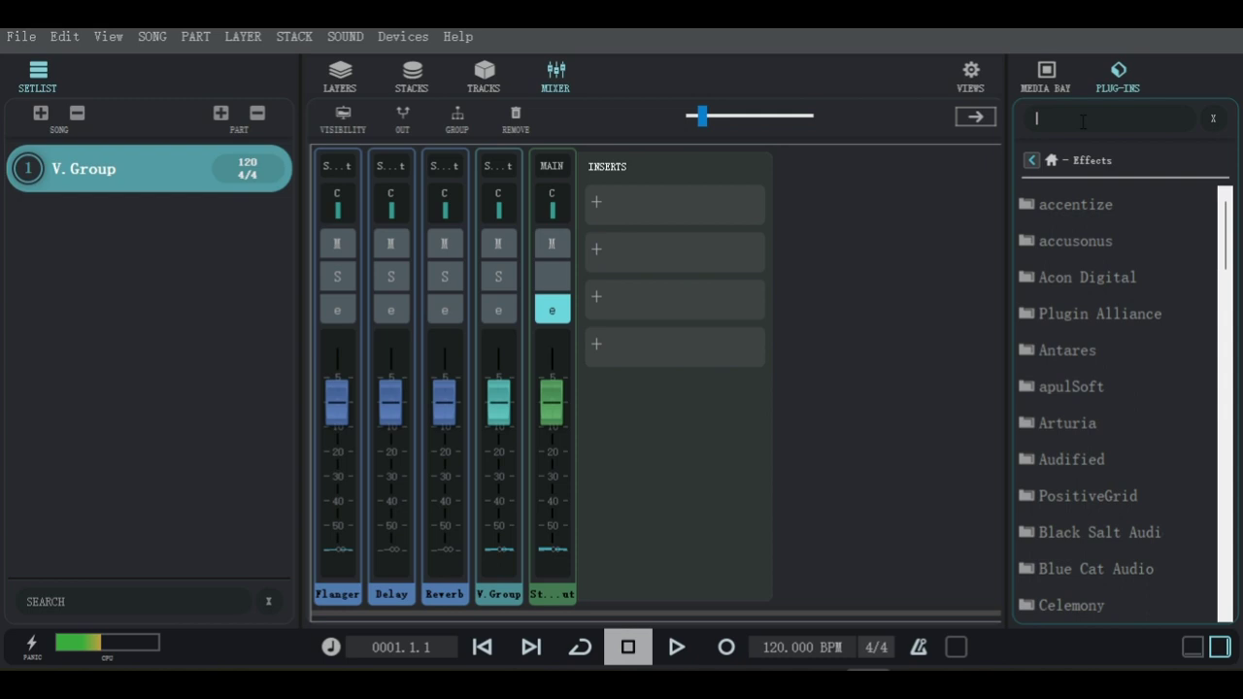
{"action": "left_click", "coordinate": [1081, 120]}
{"action": "type", "text": "l1"}
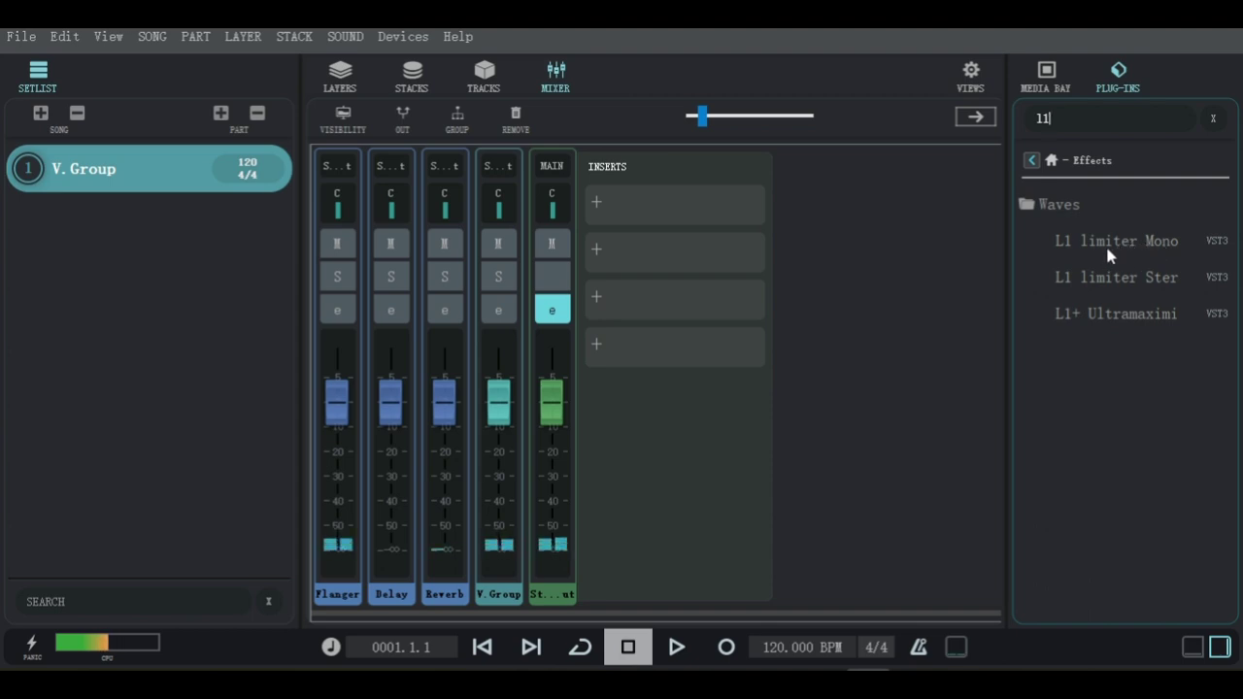
{"action": "left_click_drag", "start_coordinate": [1130, 276], "coordinate": [686, 217]}
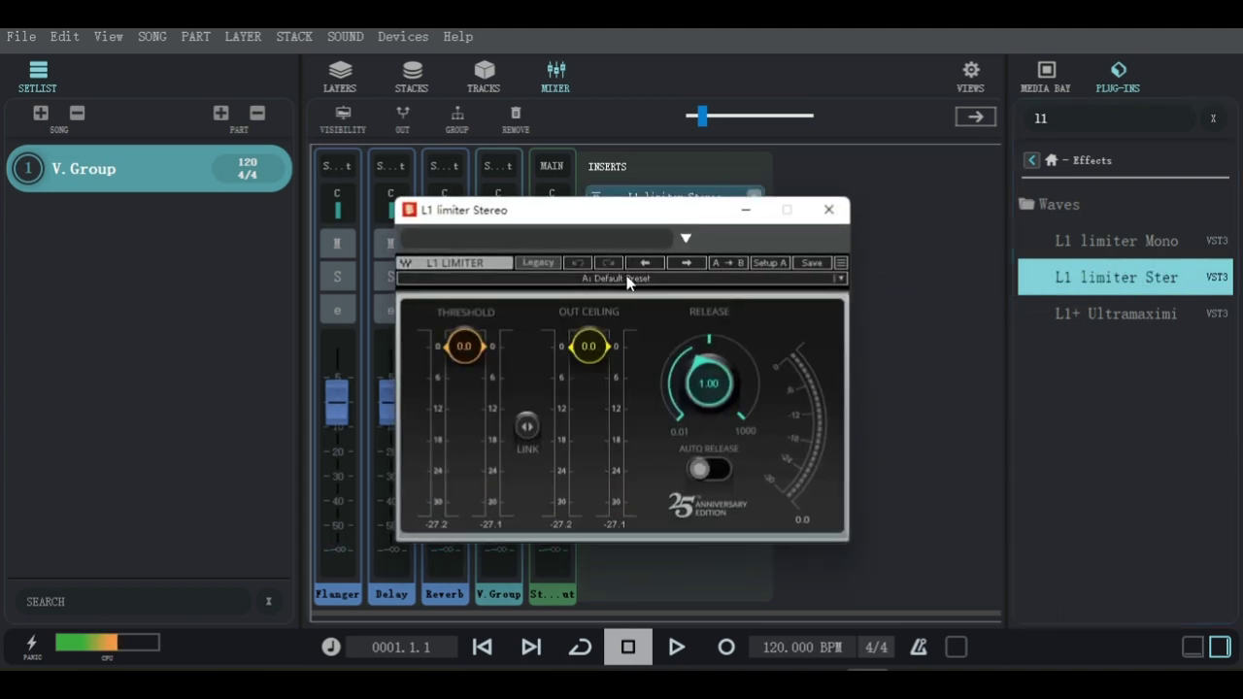
- Load the Mastering factory preset in the main output's L1 limiter, close its window, and collapse the main output's effect section
{"action": "left_click", "coordinate": [627, 279]}
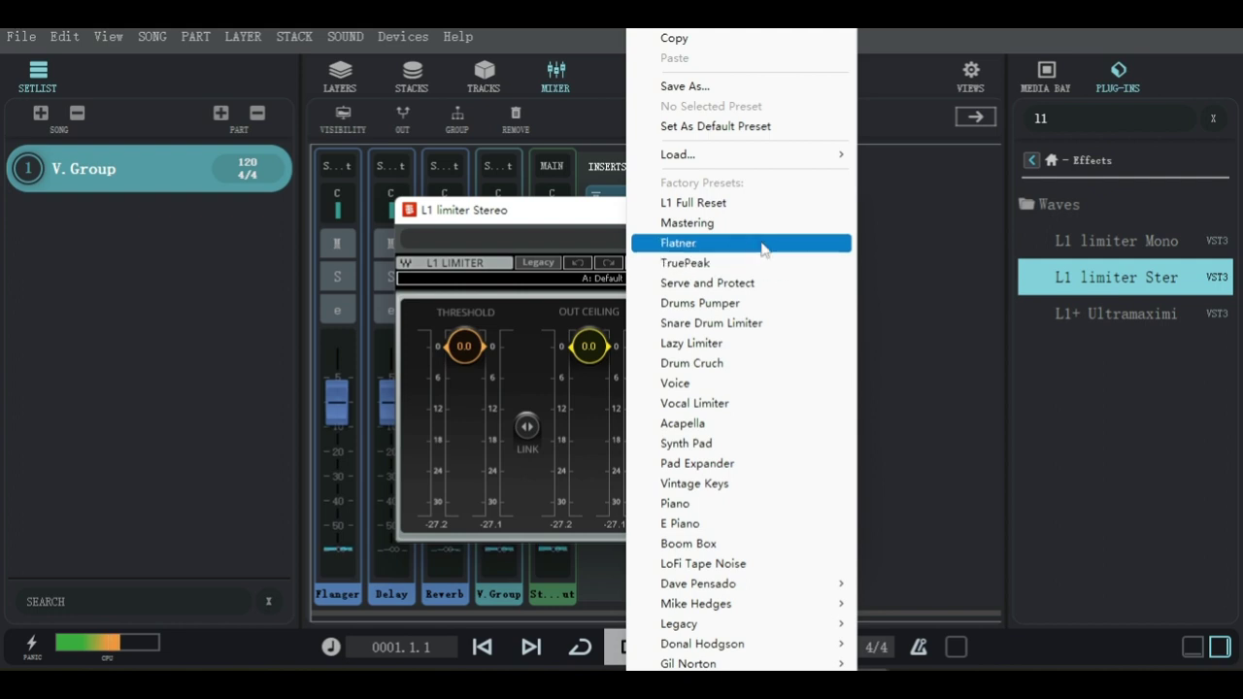
{"action": "left_click", "coordinate": [697, 223]}
{"action": "left_click", "coordinate": [828, 211]}
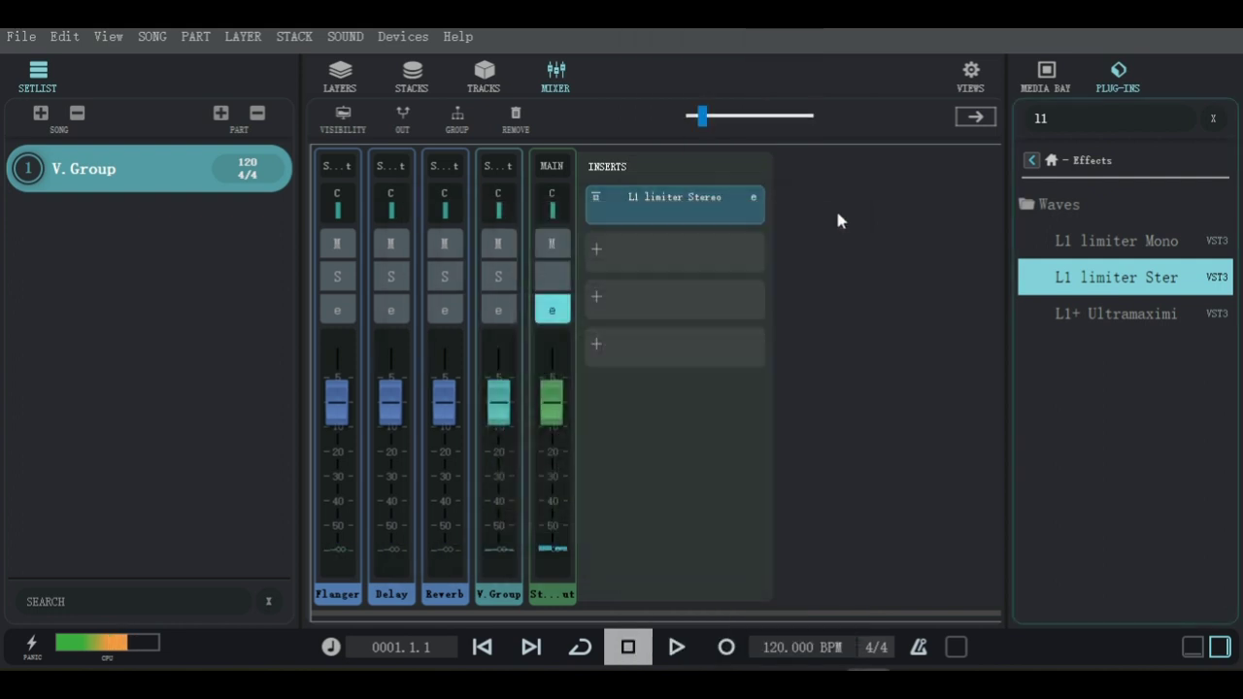
{"action": "left_click", "coordinate": [1058, 162]}
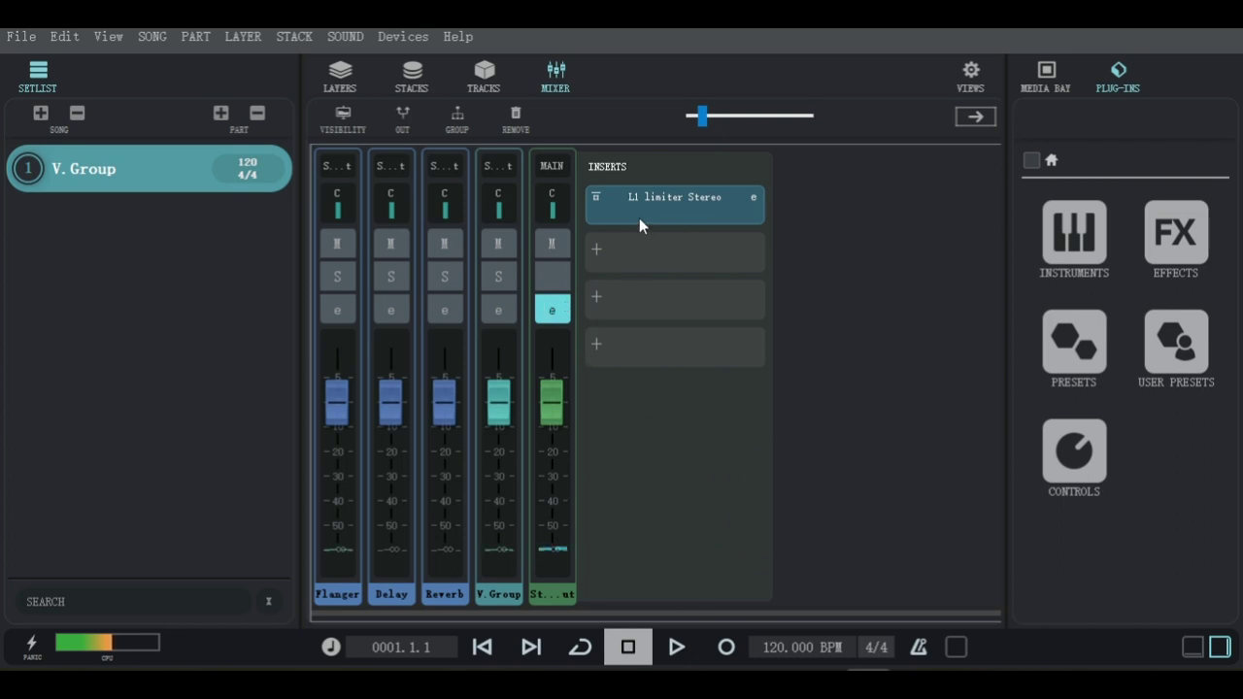
{"action": "left_click", "coordinate": [552, 310]}
{"action": "left_click", "coordinate": [560, 314]}
{"action": "left_click", "coordinate": [561, 315]}
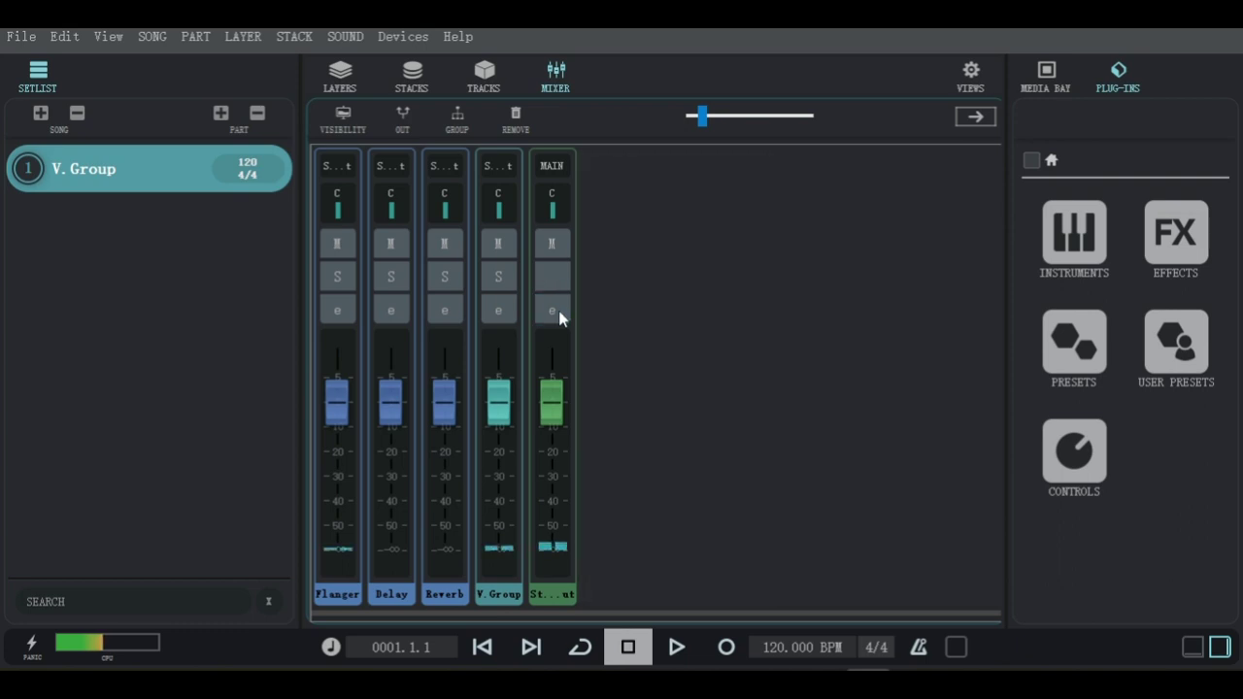
- Raise the V.Group channel's Reverb send to about the level of its other sends, and enable its Delay send
{"action": "left_click", "coordinate": [499, 311]}
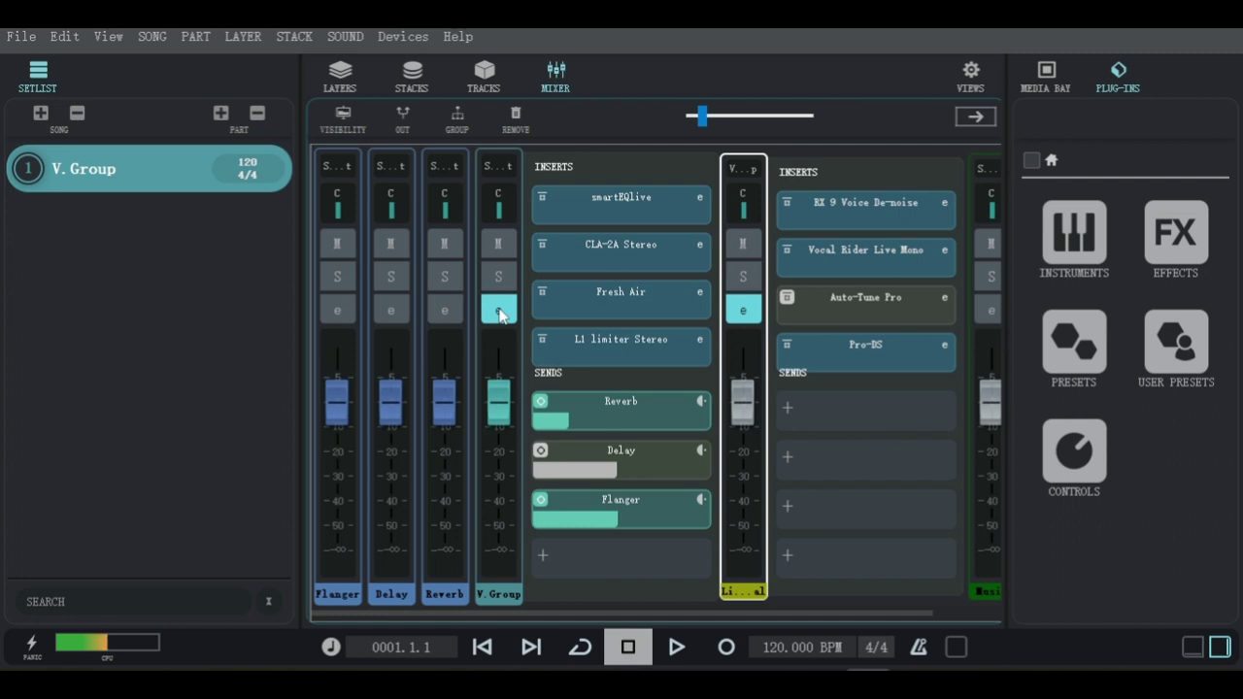
{"action": "left_click", "coordinate": [744, 310]}
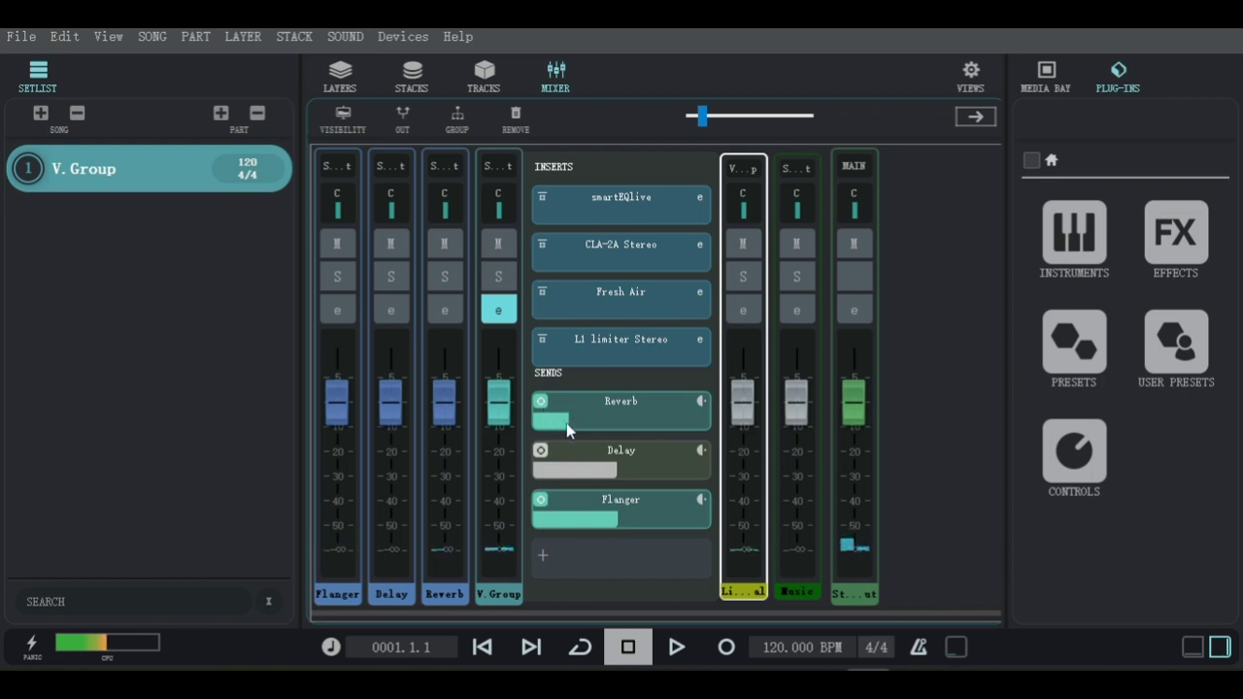
{"action": "left_click_drag", "start_coordinate": [567, 423], "coordinate": [615, 425]}
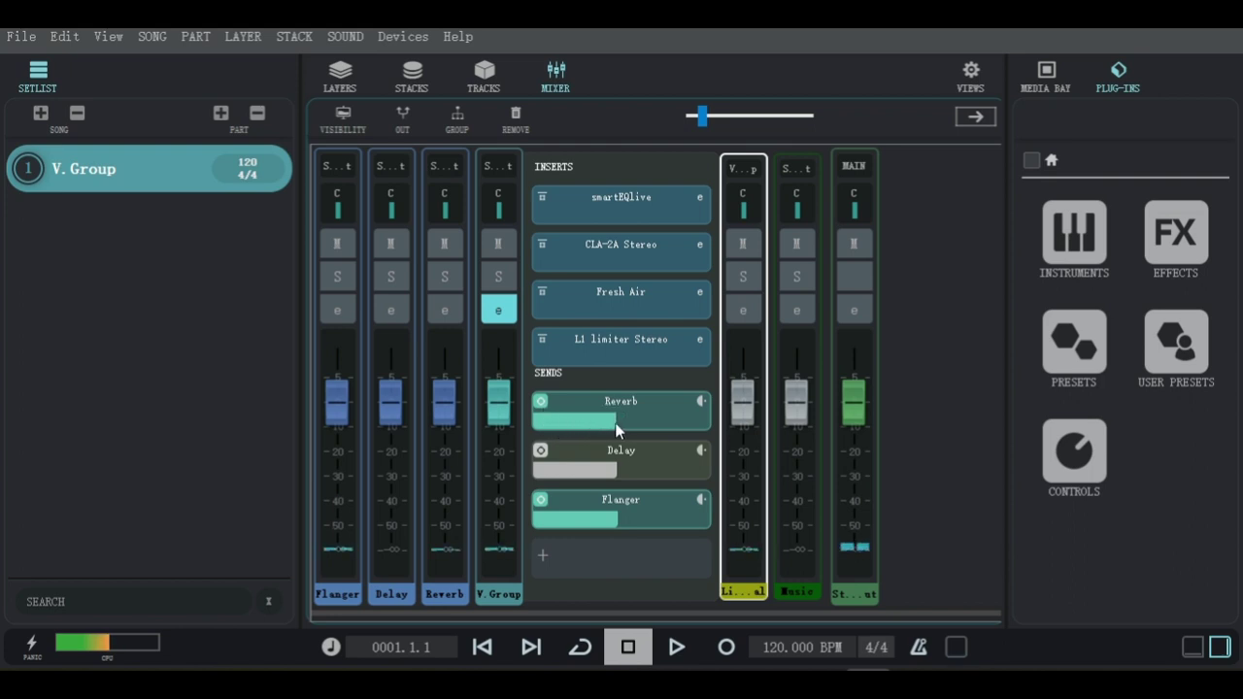
{"action": "left_click", "coordinate": [541, 452]}
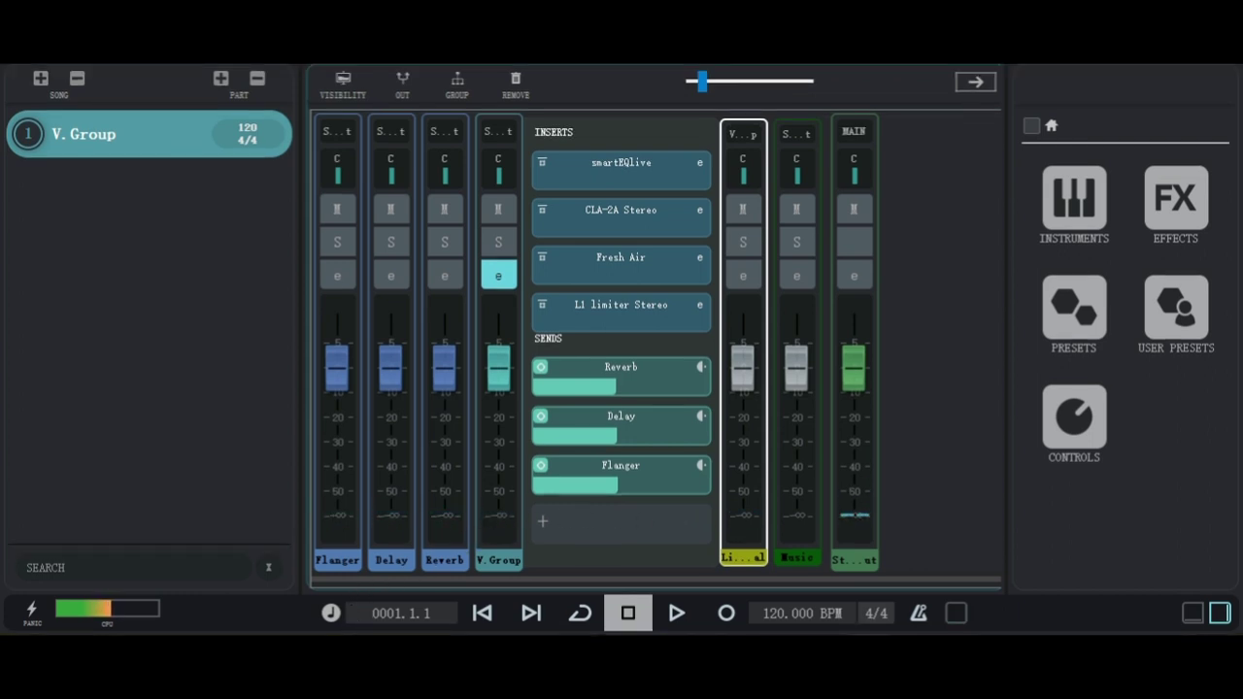
- Switch to YouTube in the browser, rewind the karaoke video "ANH KHÔNG MUỐN RA ĐI" to about 0:02, and start playback
{"action": "mouse_move", "coordinate": [333, 649]}
{"action": "left_click", "coordinate": [332, 568]}
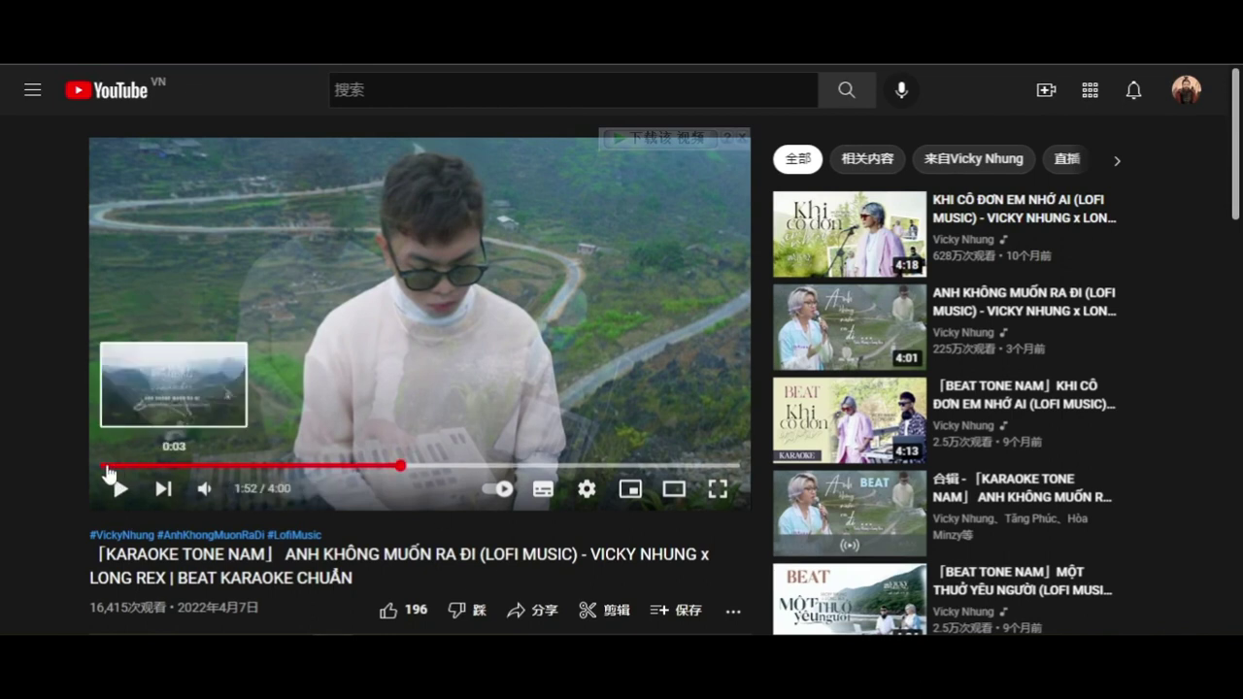
{"action": "mouse_move", "coordinate": [244, 495]}
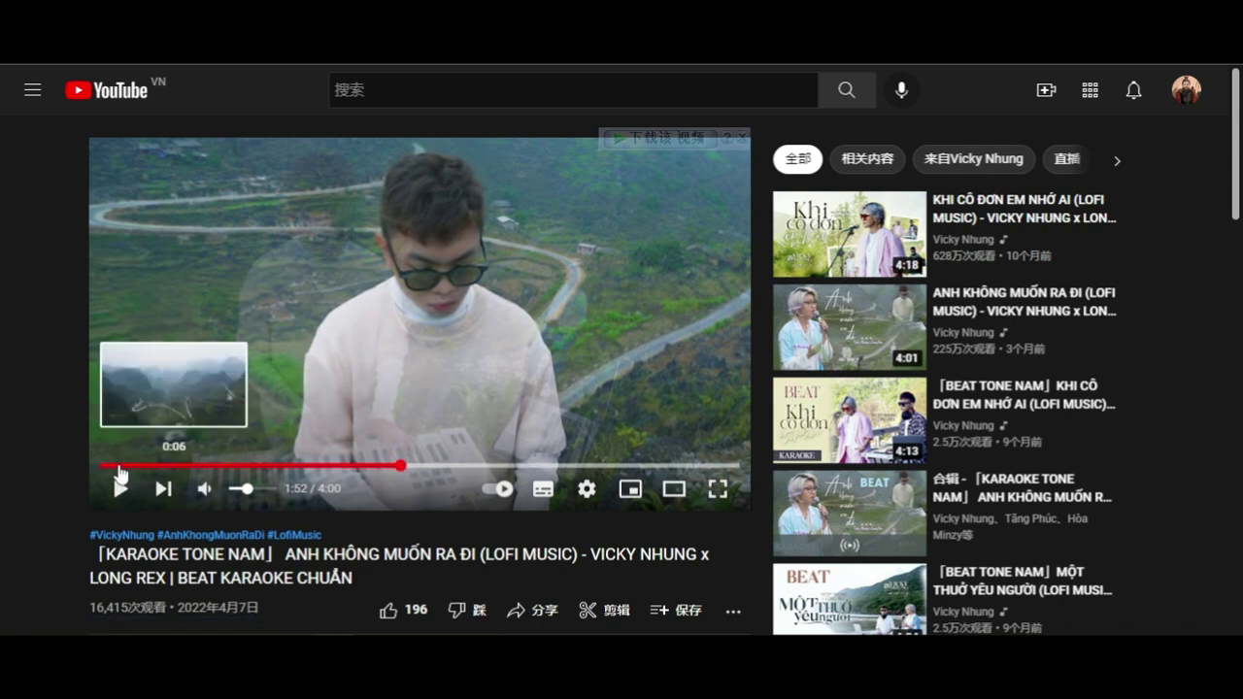
{"action": "left_click", "coordinate": [106, 470]}
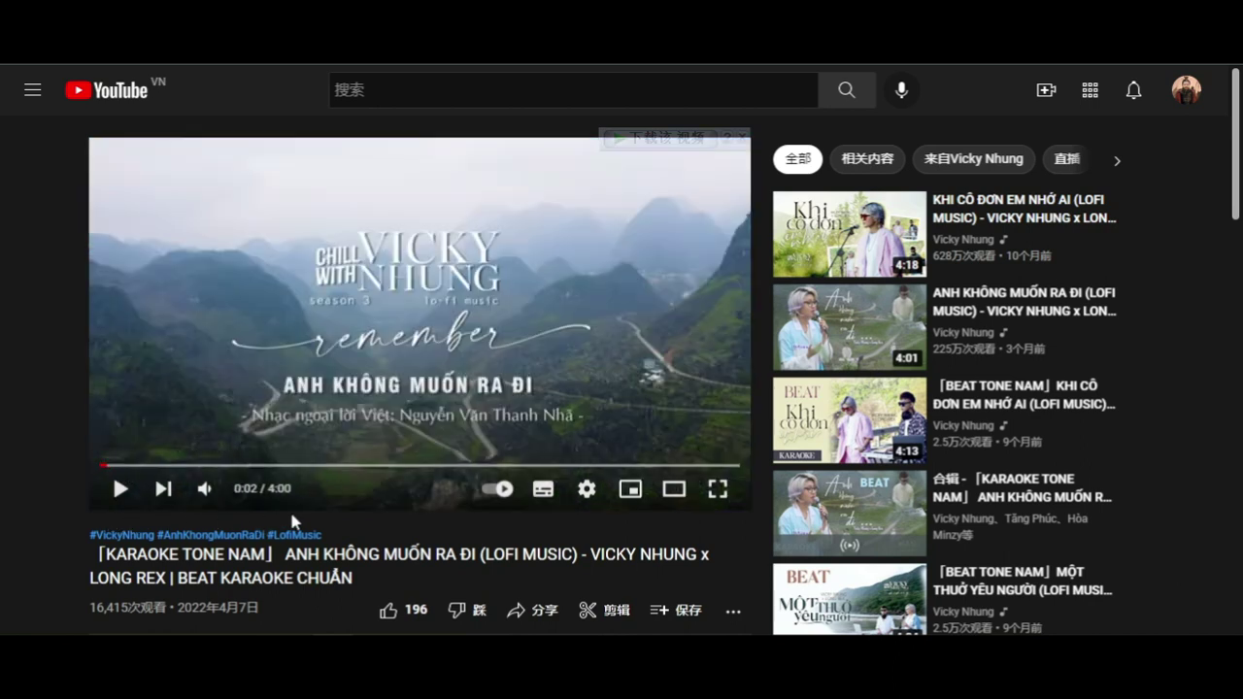
{"action": "left_click", "coordinate": [122, 490]}
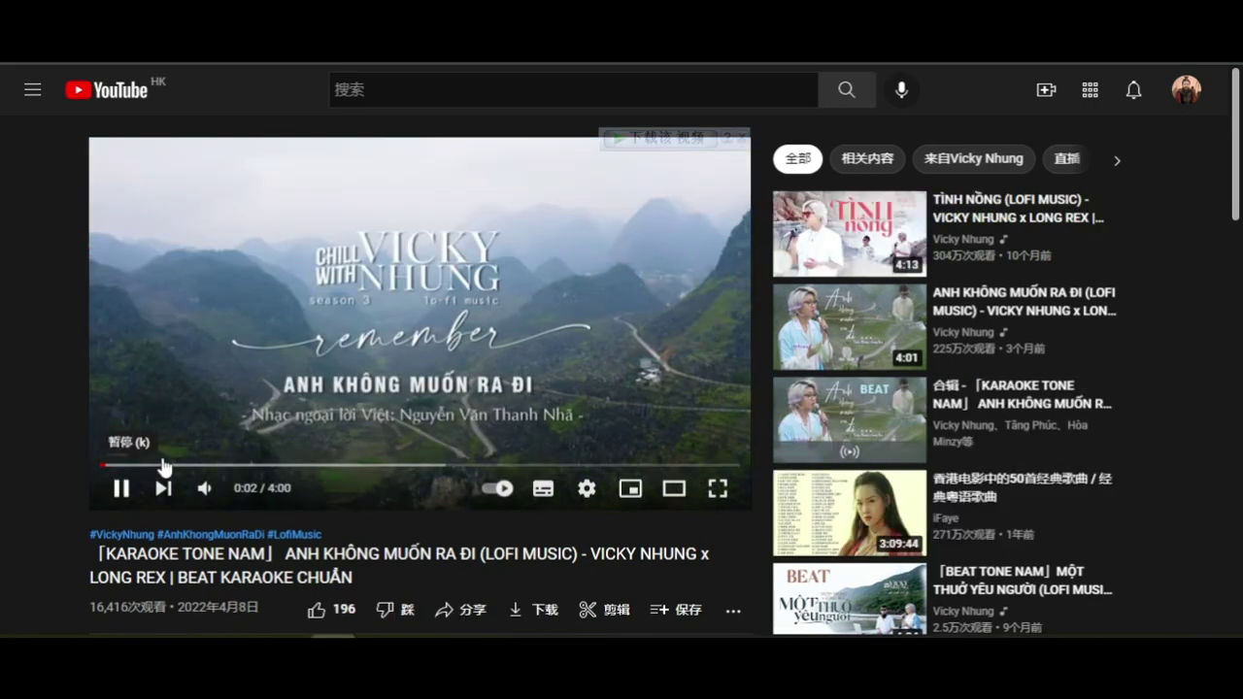